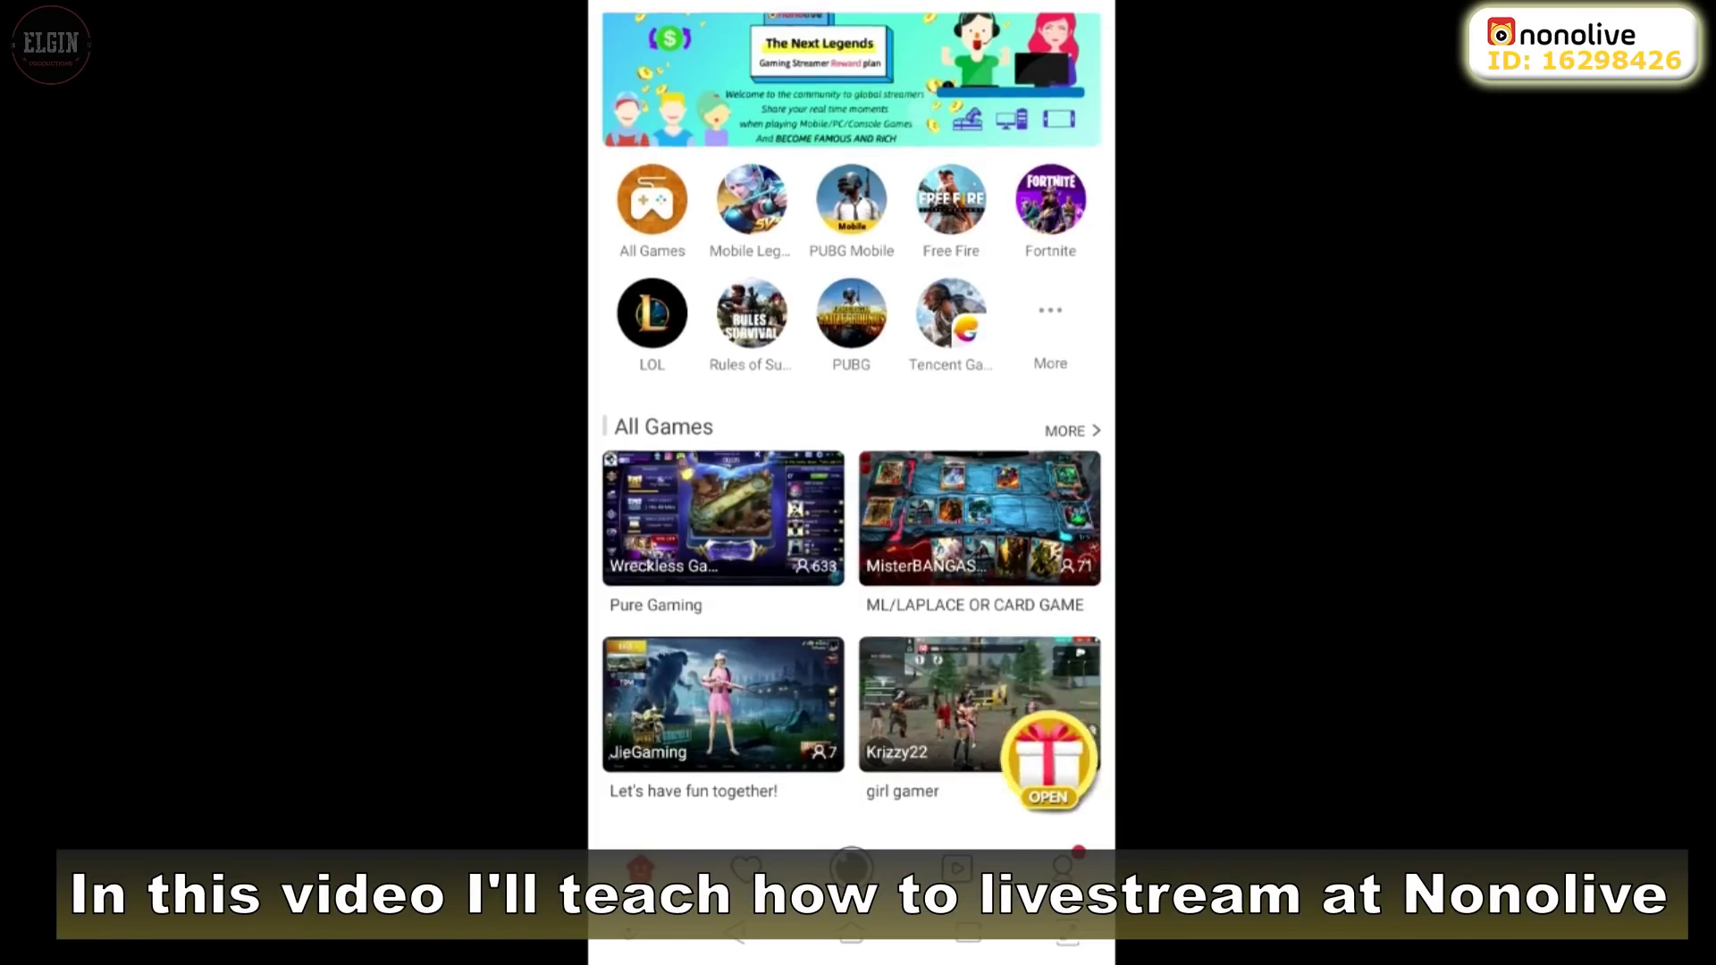
# Open AirServer for Windows 10 and view Try or Buy pricing: free trial, $19.99 Consumer, $39.99 Business
pyautogui.scroll(2, 851, 420)
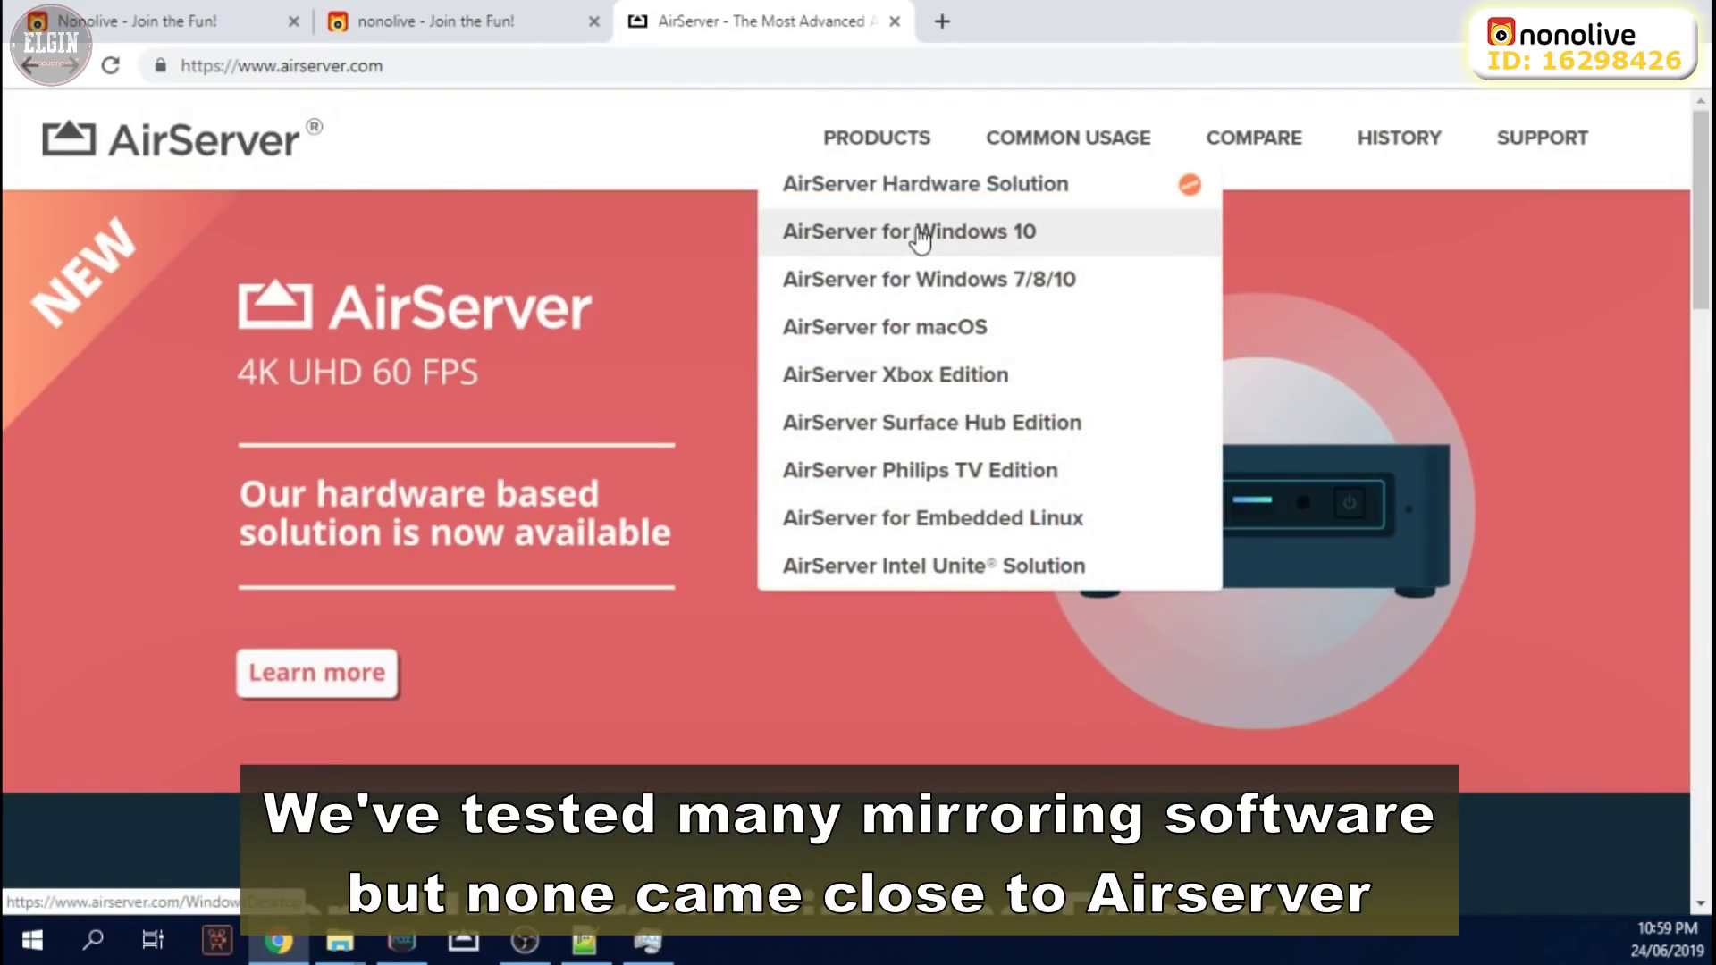
pyautogui.click(921, 234)
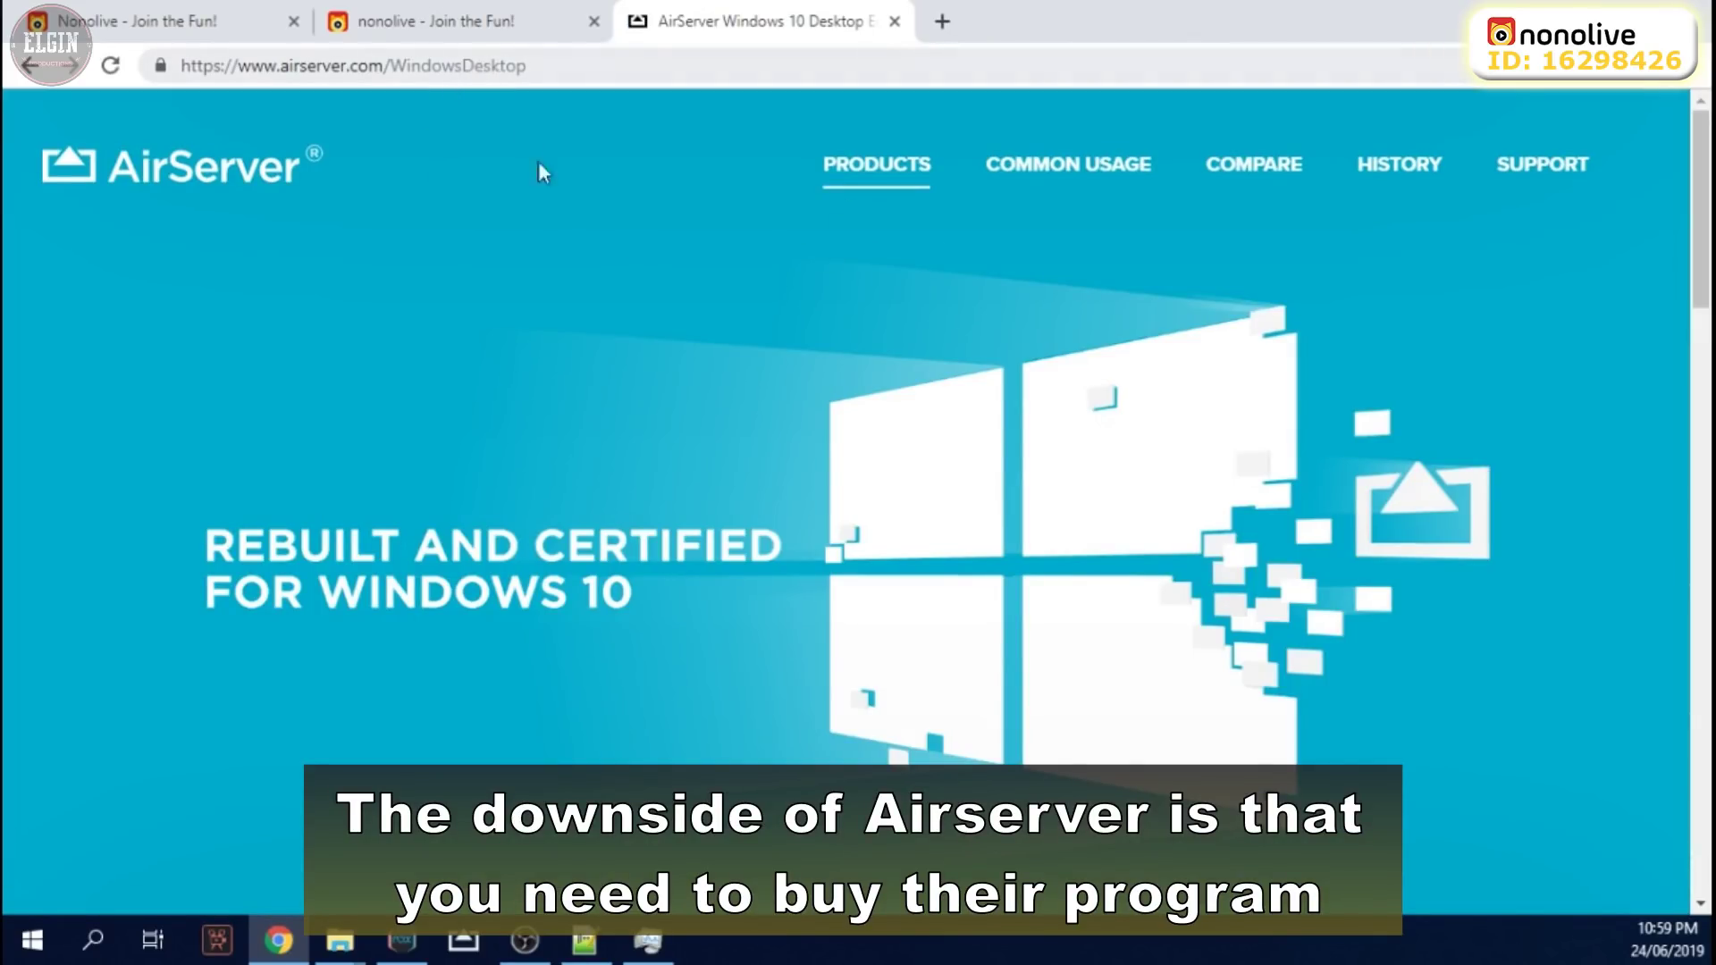
pyautogui.scroll(-10, 655, 487)
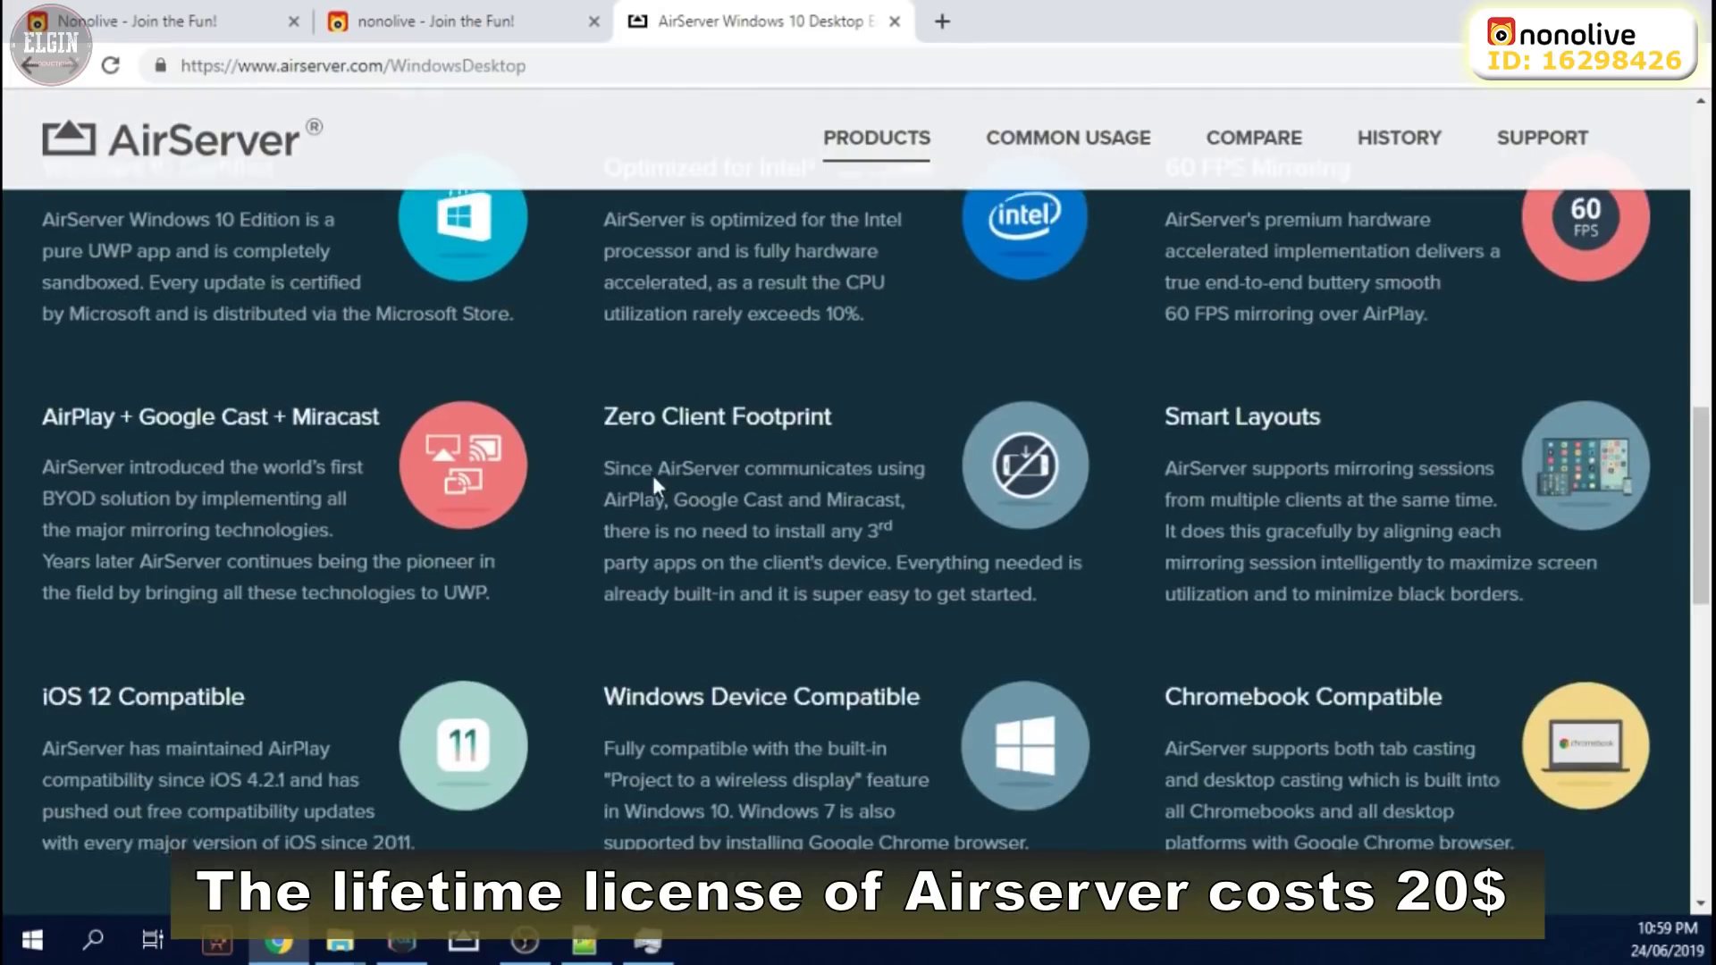
pyautogui.scroll(10, 654, 481)
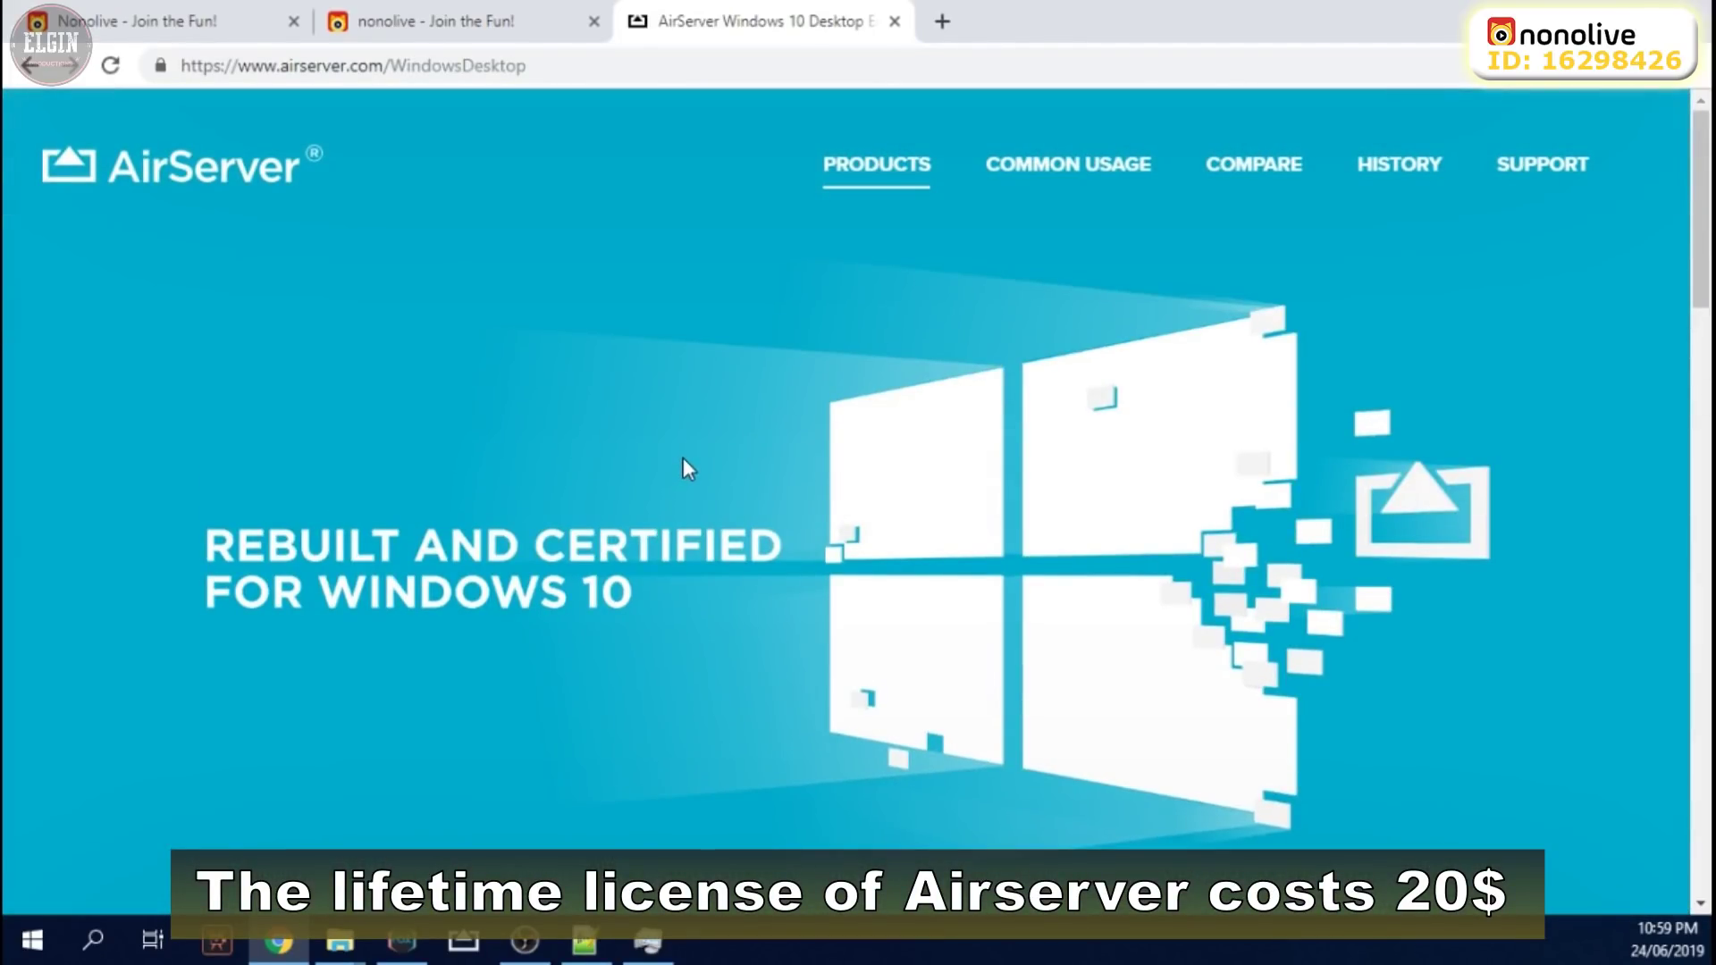
pyautogui.scroll(-10, 683, 459)
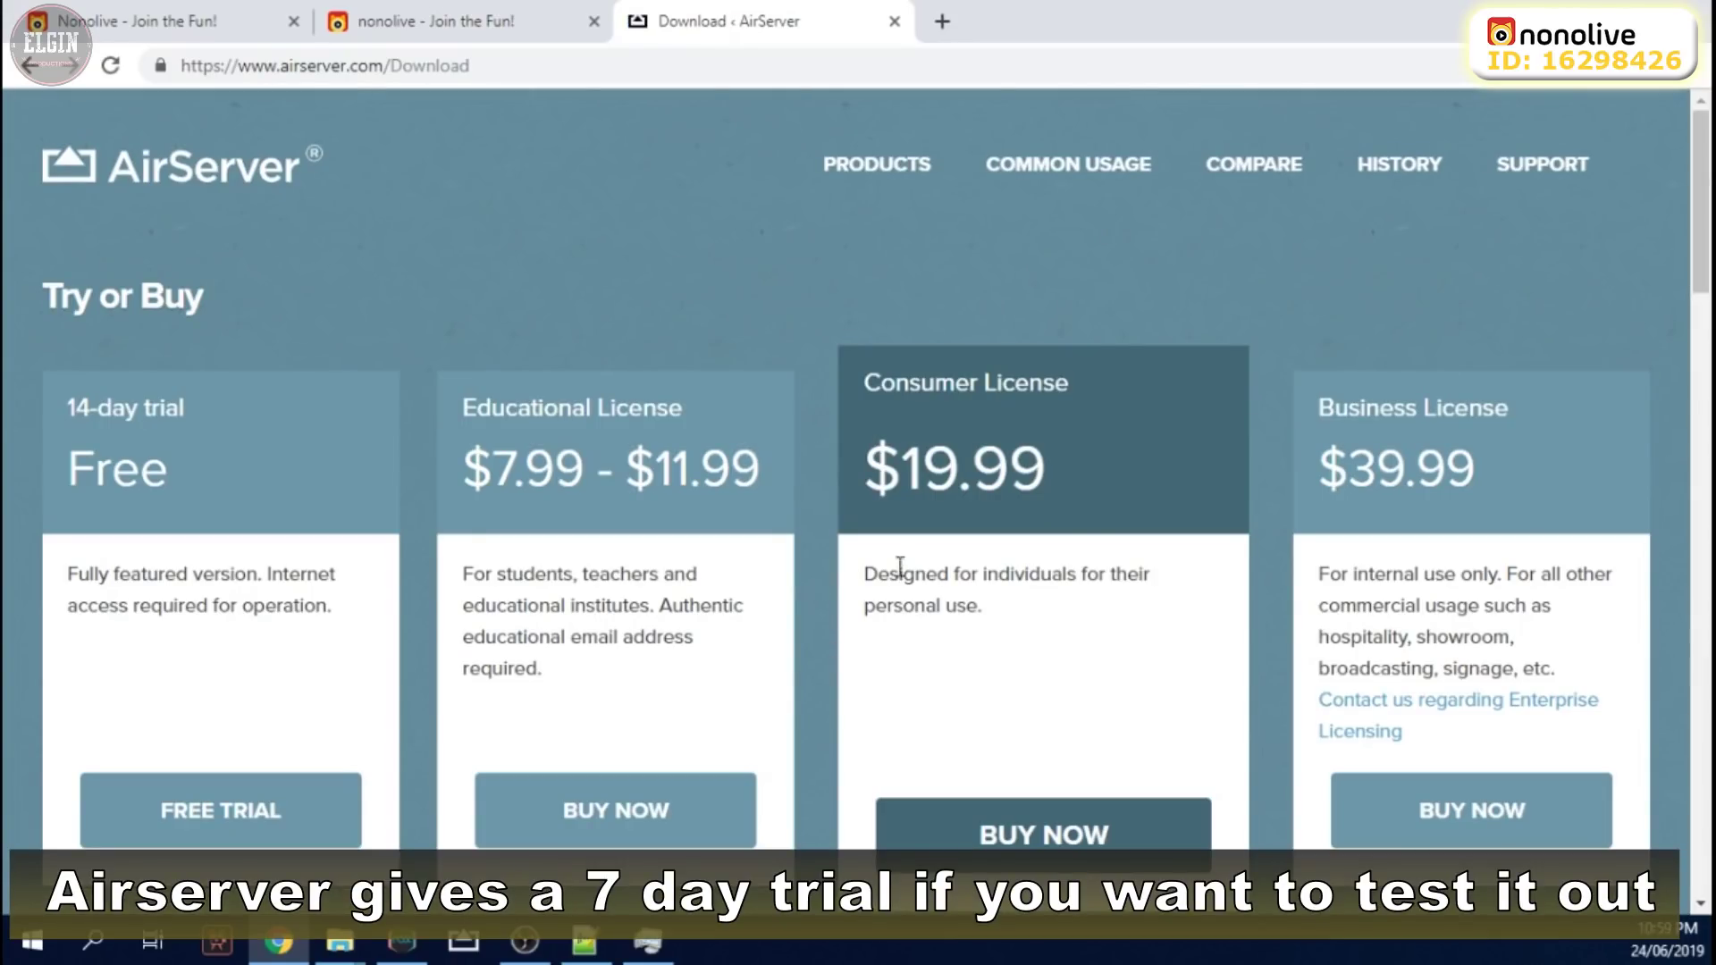
pyautogui.scroll(-2, 1076, 690)
pyautogui.scroll(2, 999, 419)
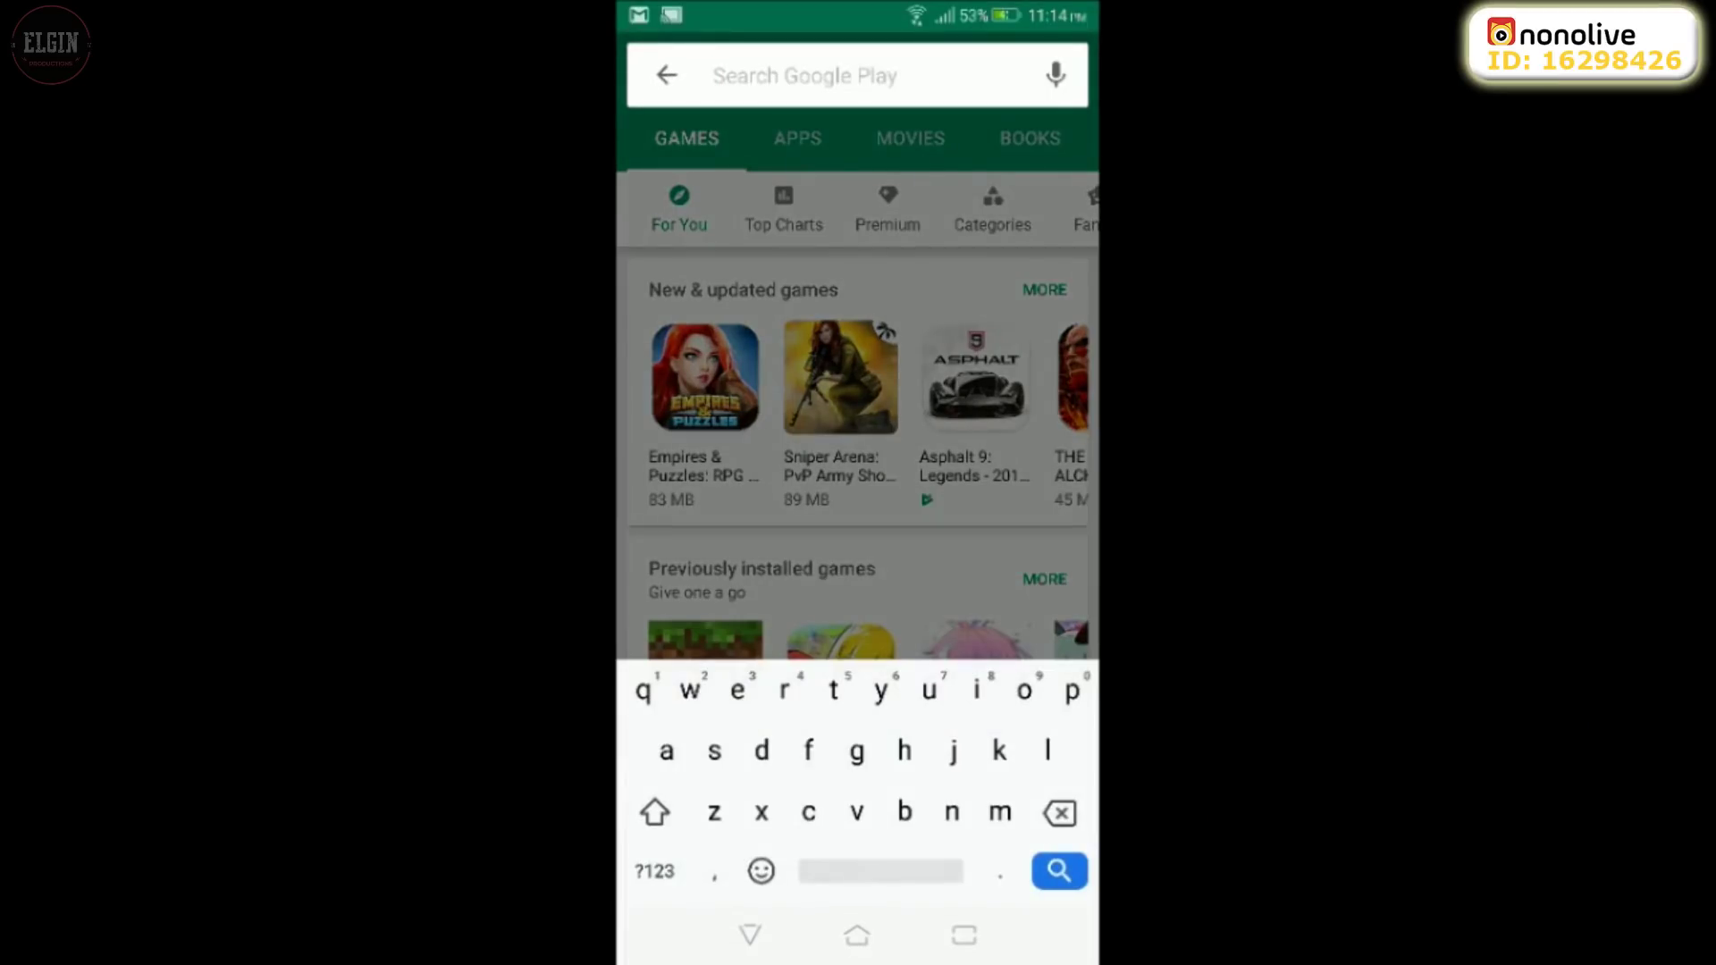
# Search the Play Store for 'phone to pc screen mirror' and browse the mirroring apps listed
pyautogui.write('phon')
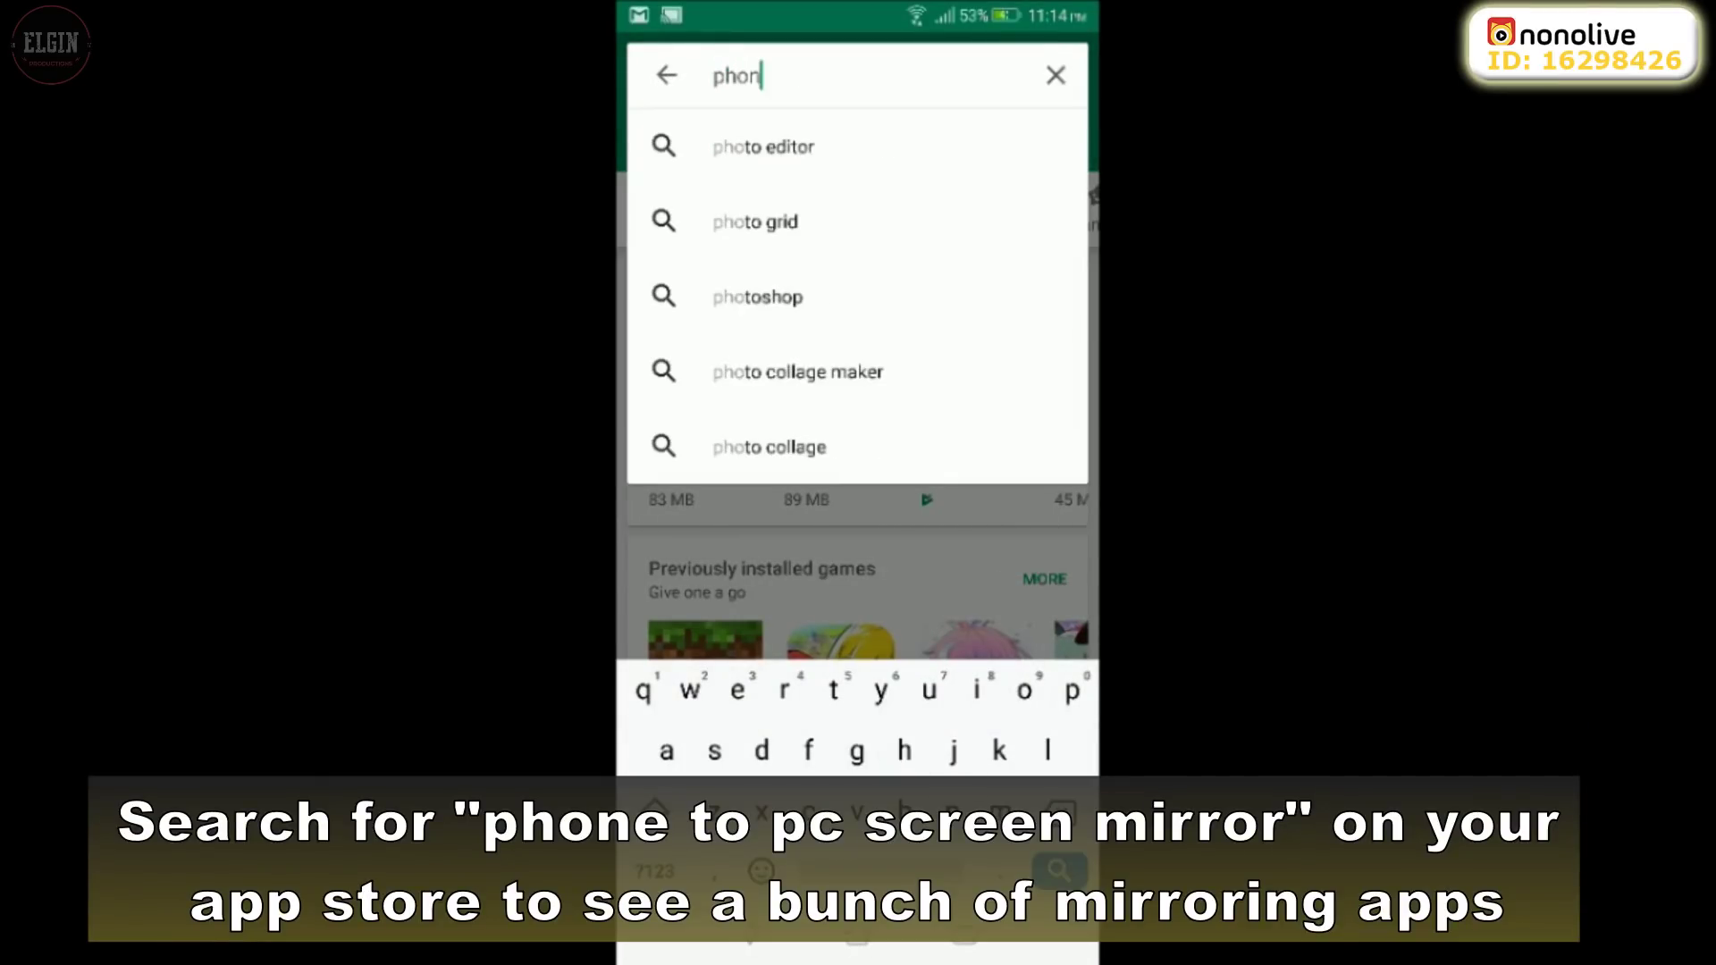
pyautogui.write('e to pc')
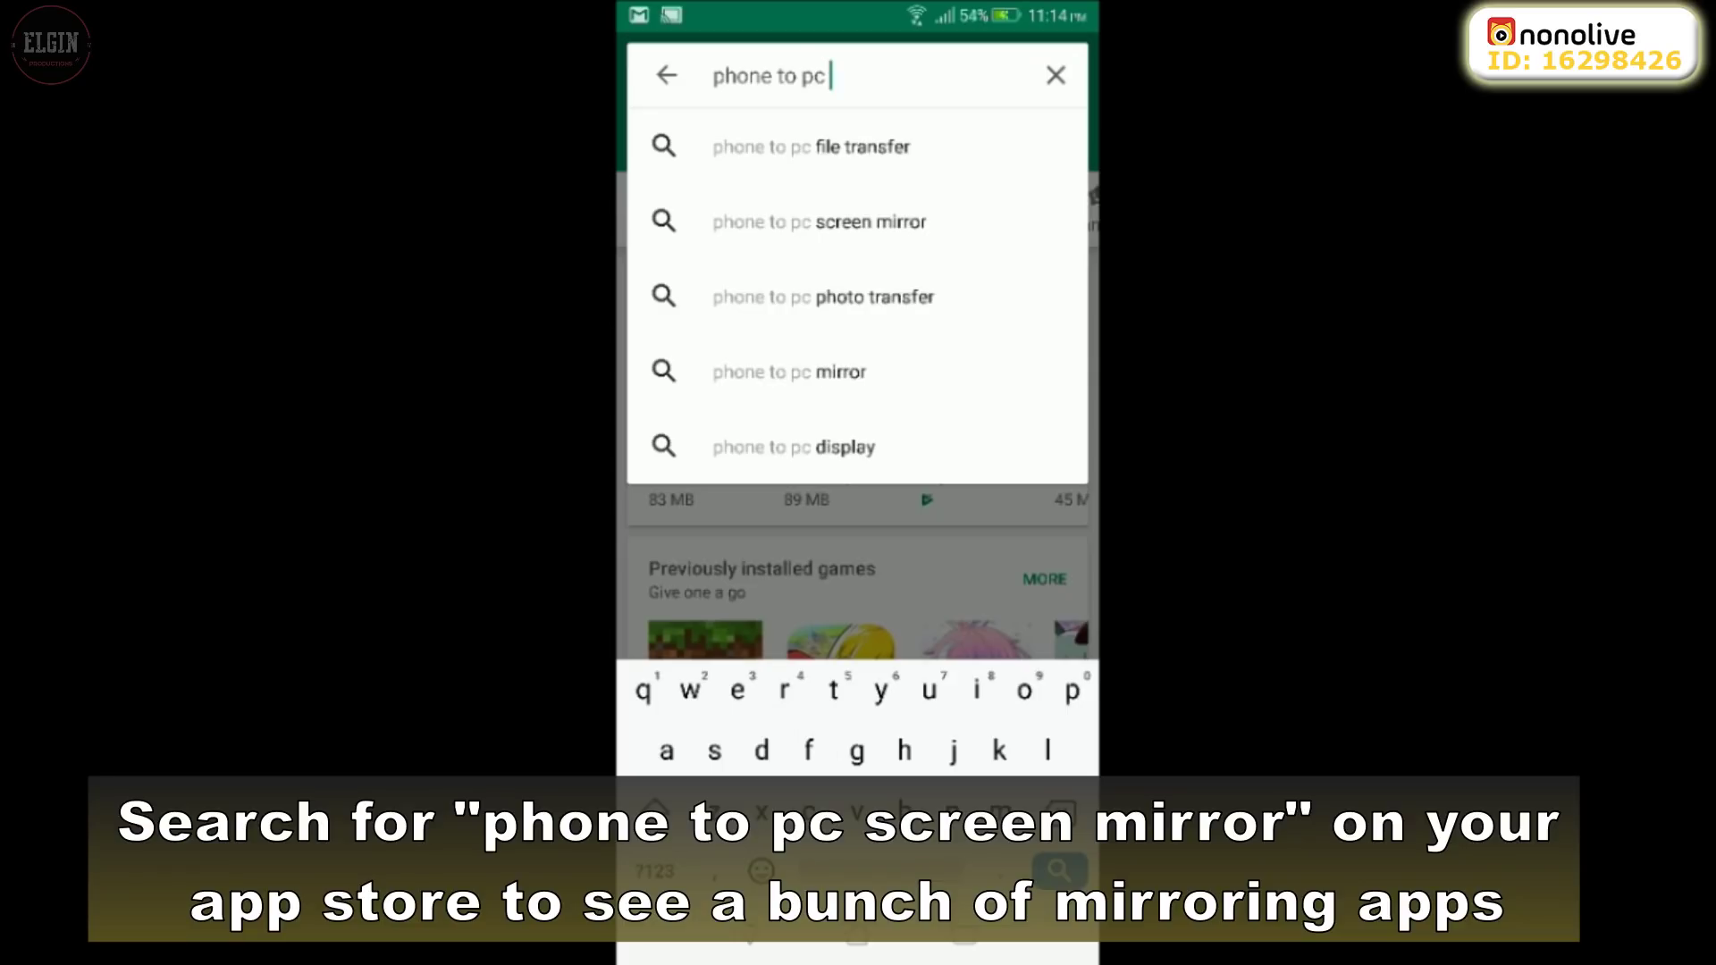
pyautogui.write(' m')
pyautogui.press('BackSpace')
pyautogui.write('scree')
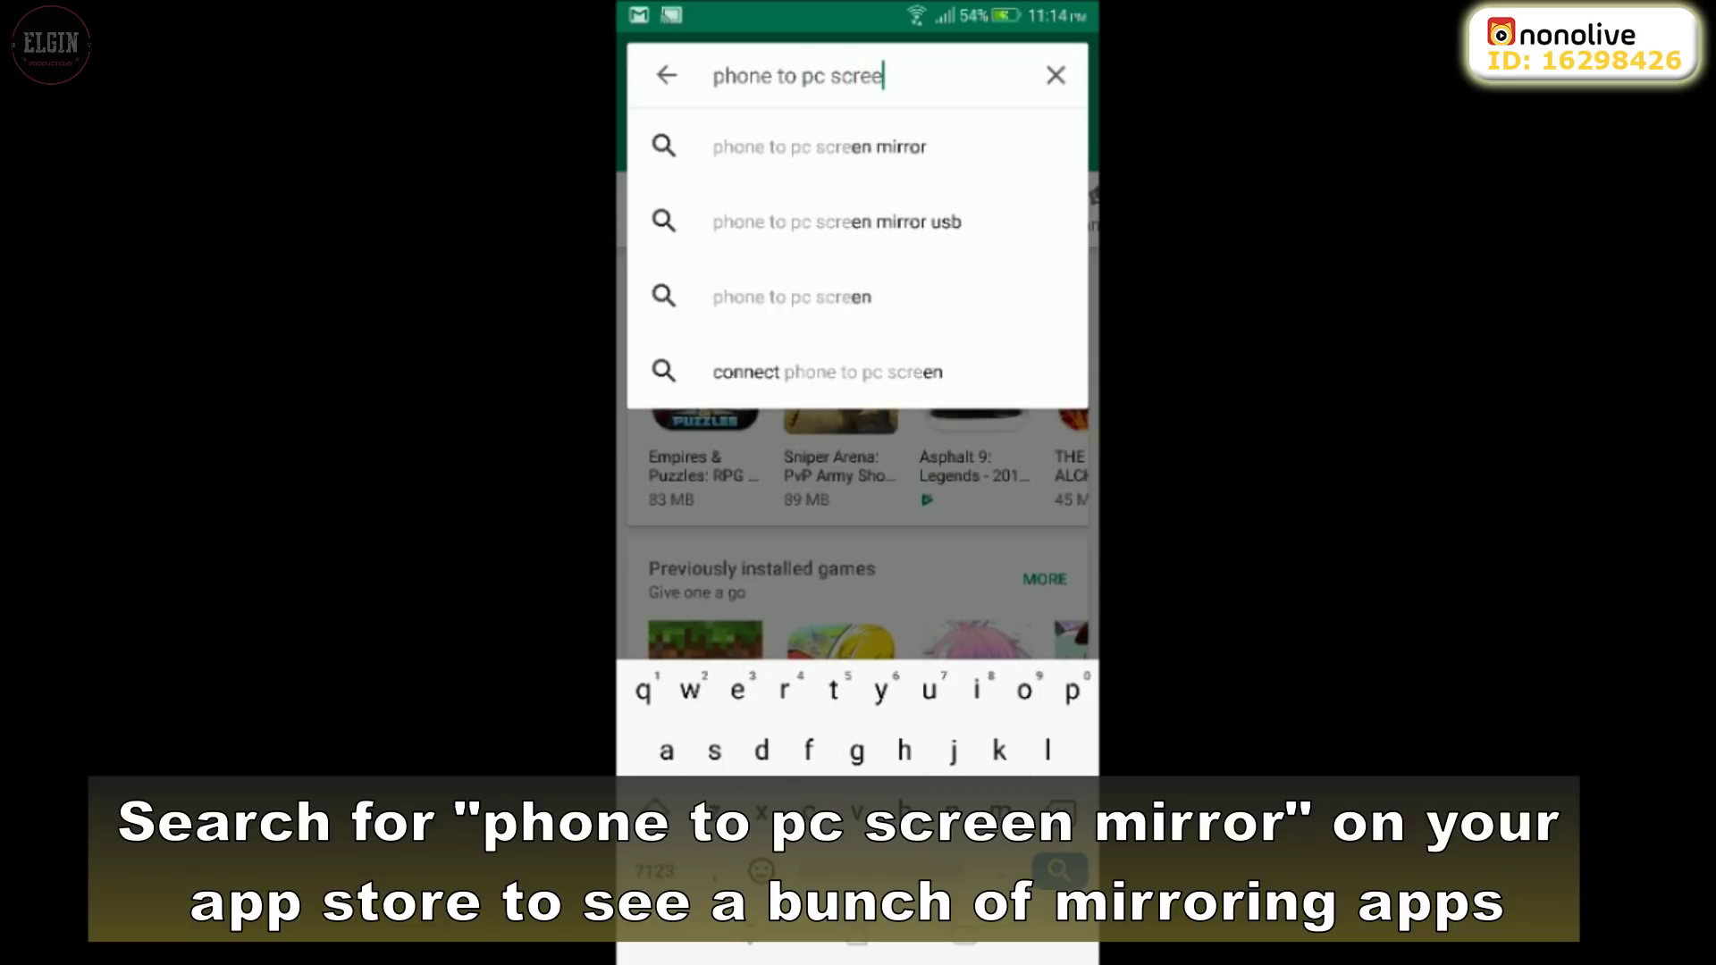
pyautogui.write('n mirror')
pyautogui.press('Return')
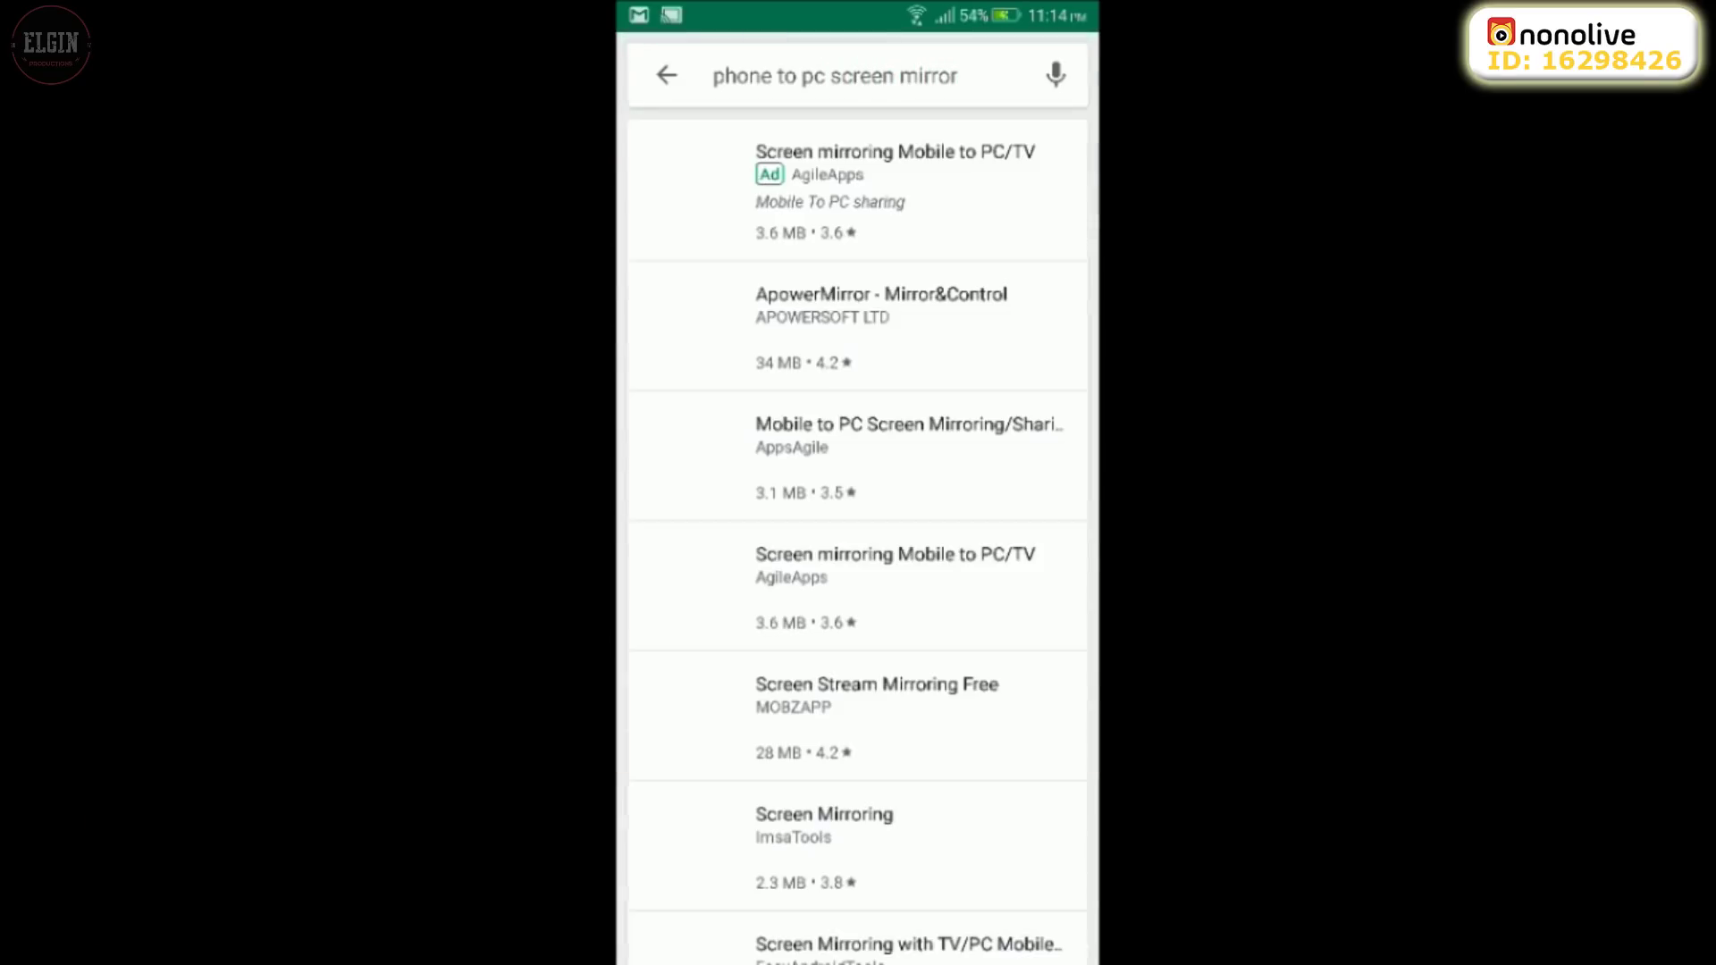
pyautogui.scroll(-7, 977, 651)
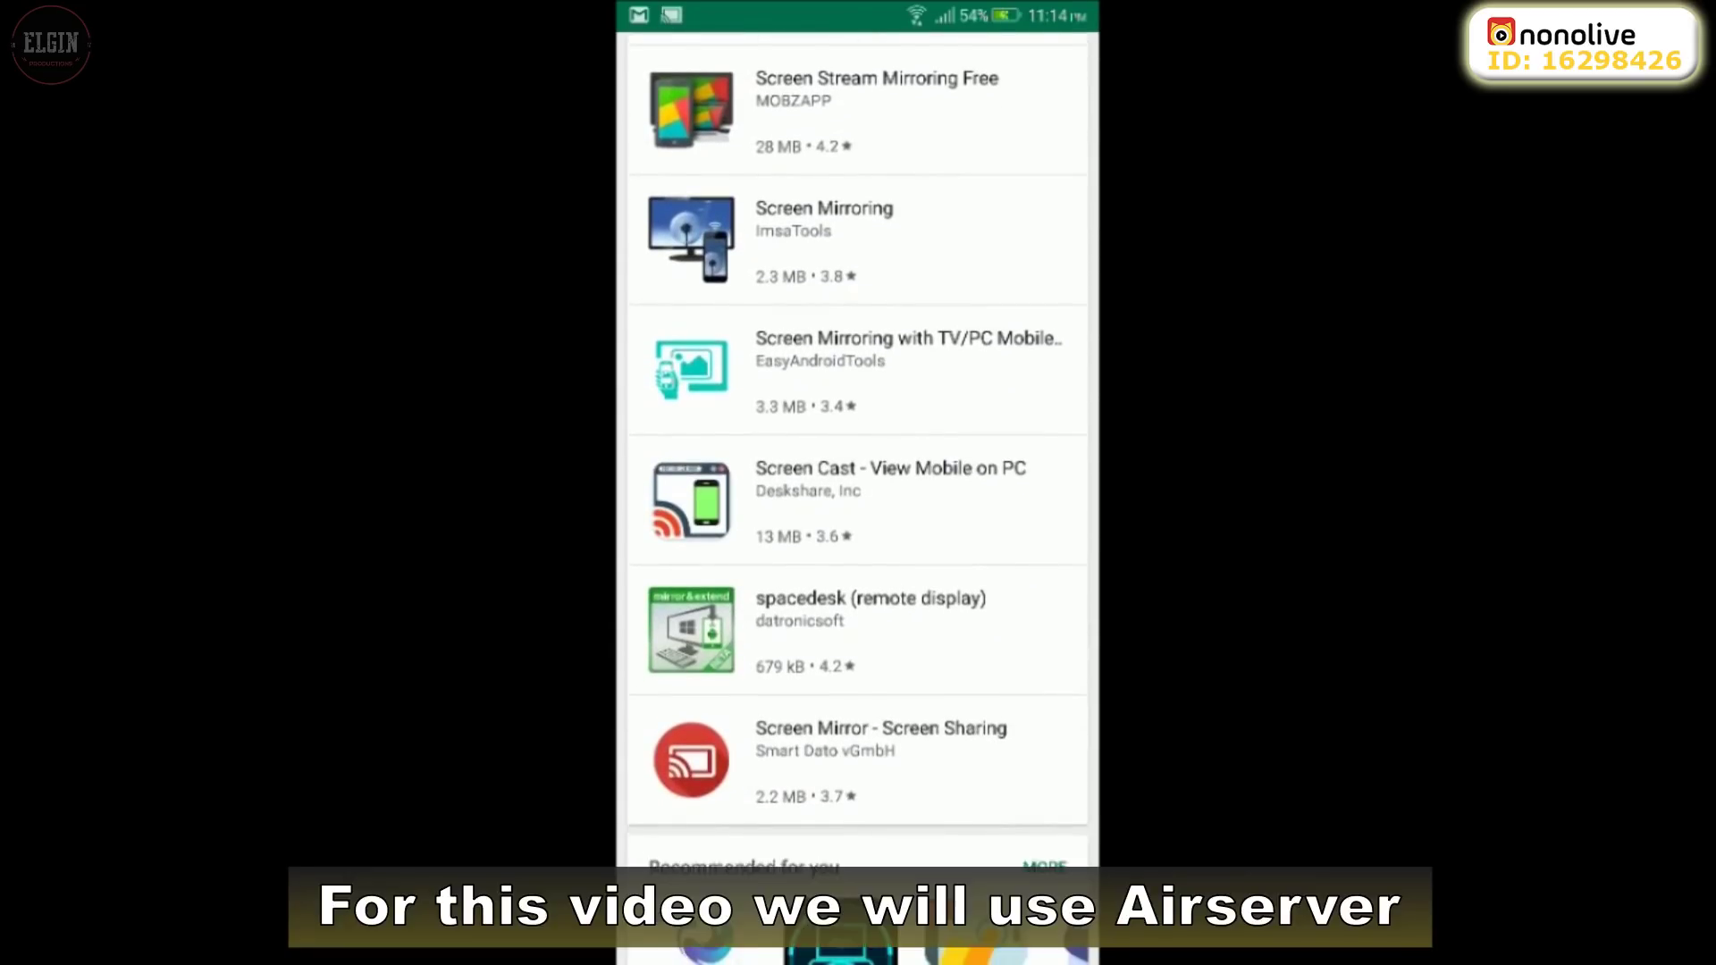
pyautogui.scroll(-8, 858, 501)
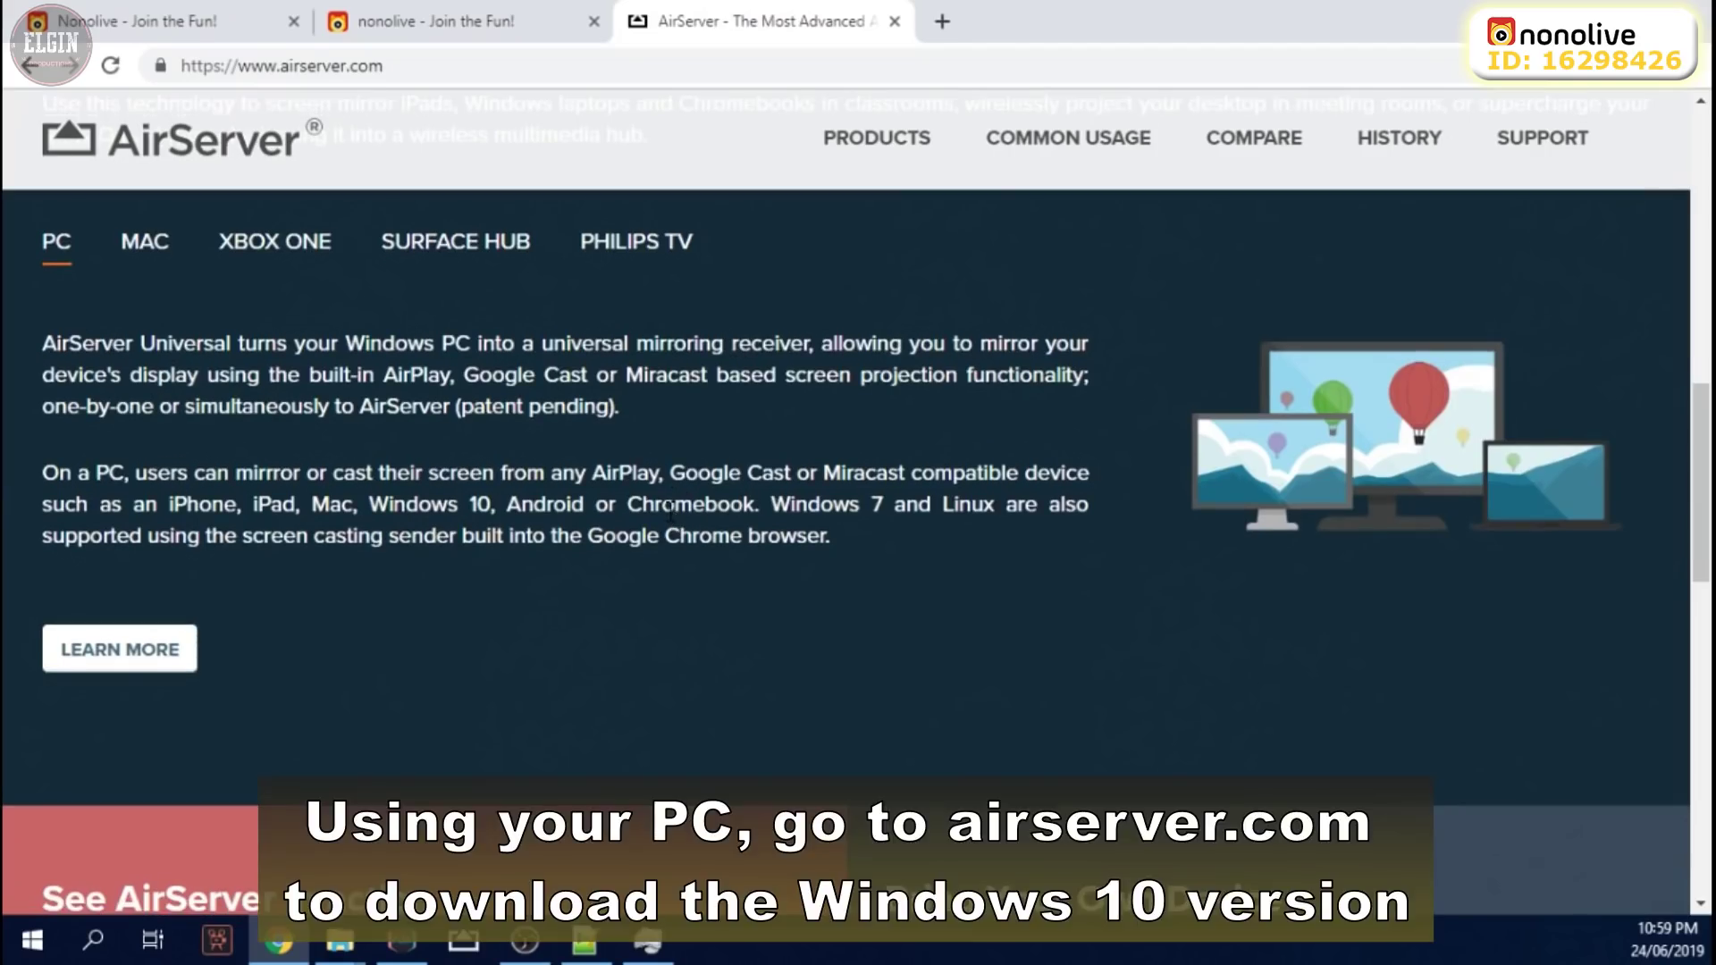
# Open the AirServer for Windows 10 page from the Products menu and reposition the AirServer window
pyautogui.scroll(-6, 668, 511)
pyautogui.scroll(6, 668, 511)
pyautogui.scroll(6, 668, 512)
pyautogui.moveTo(860, 174)
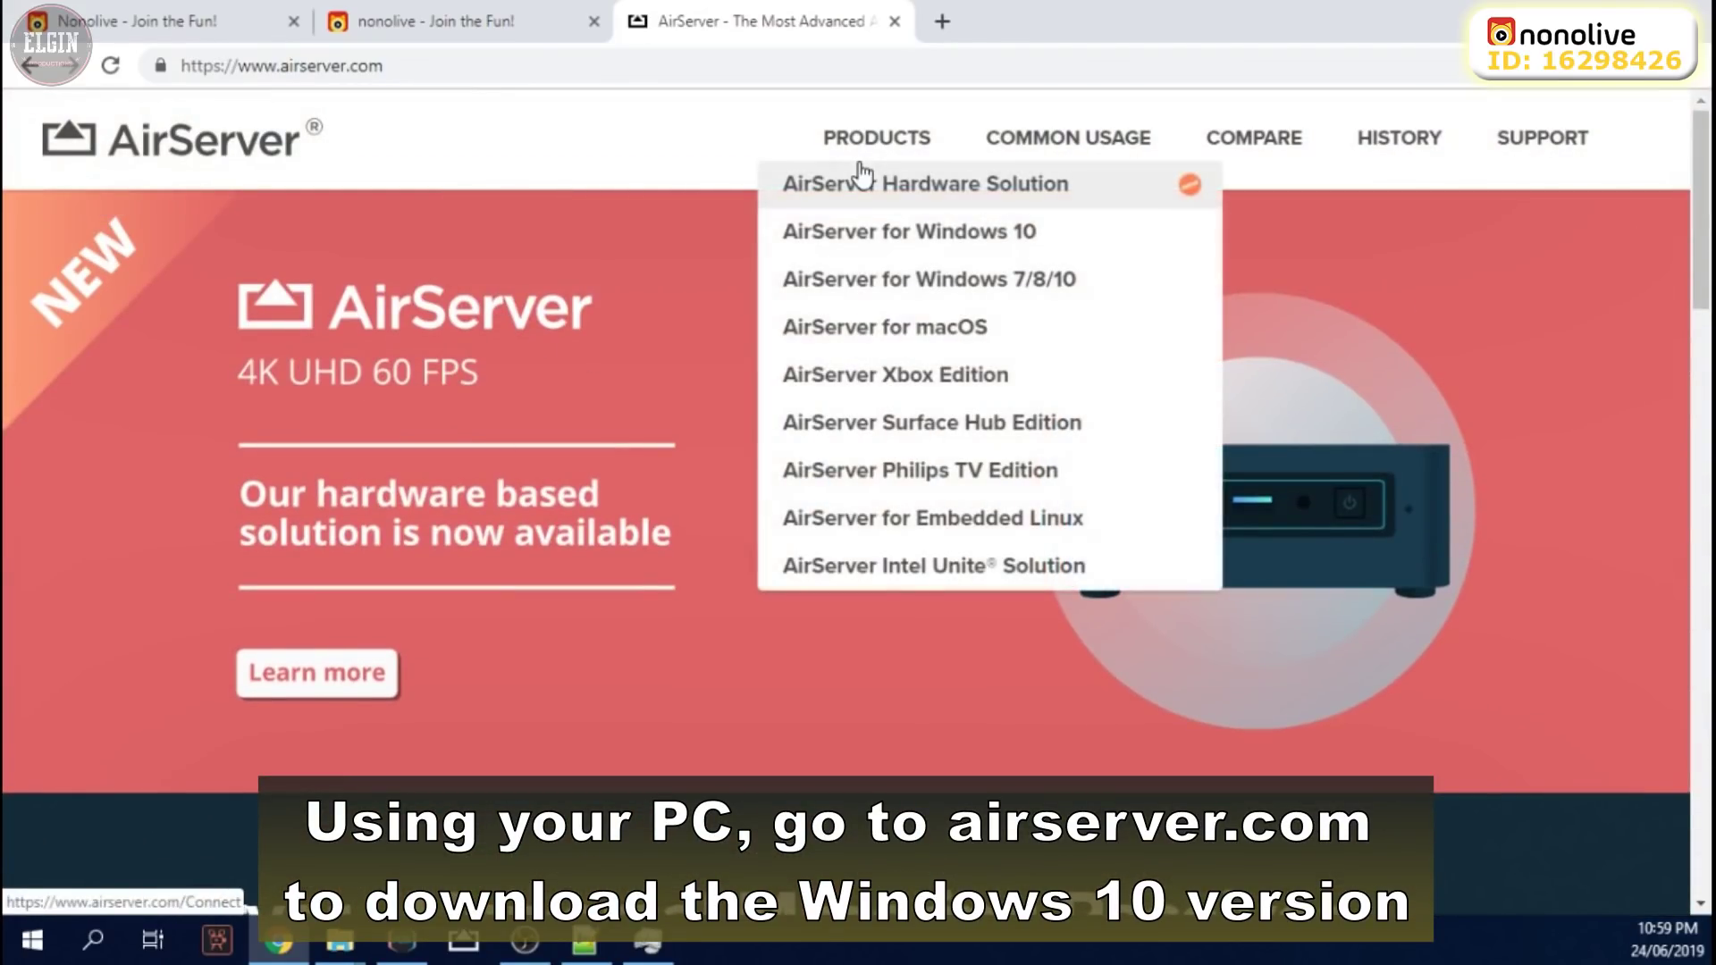
pyautogui.click(921, 236)
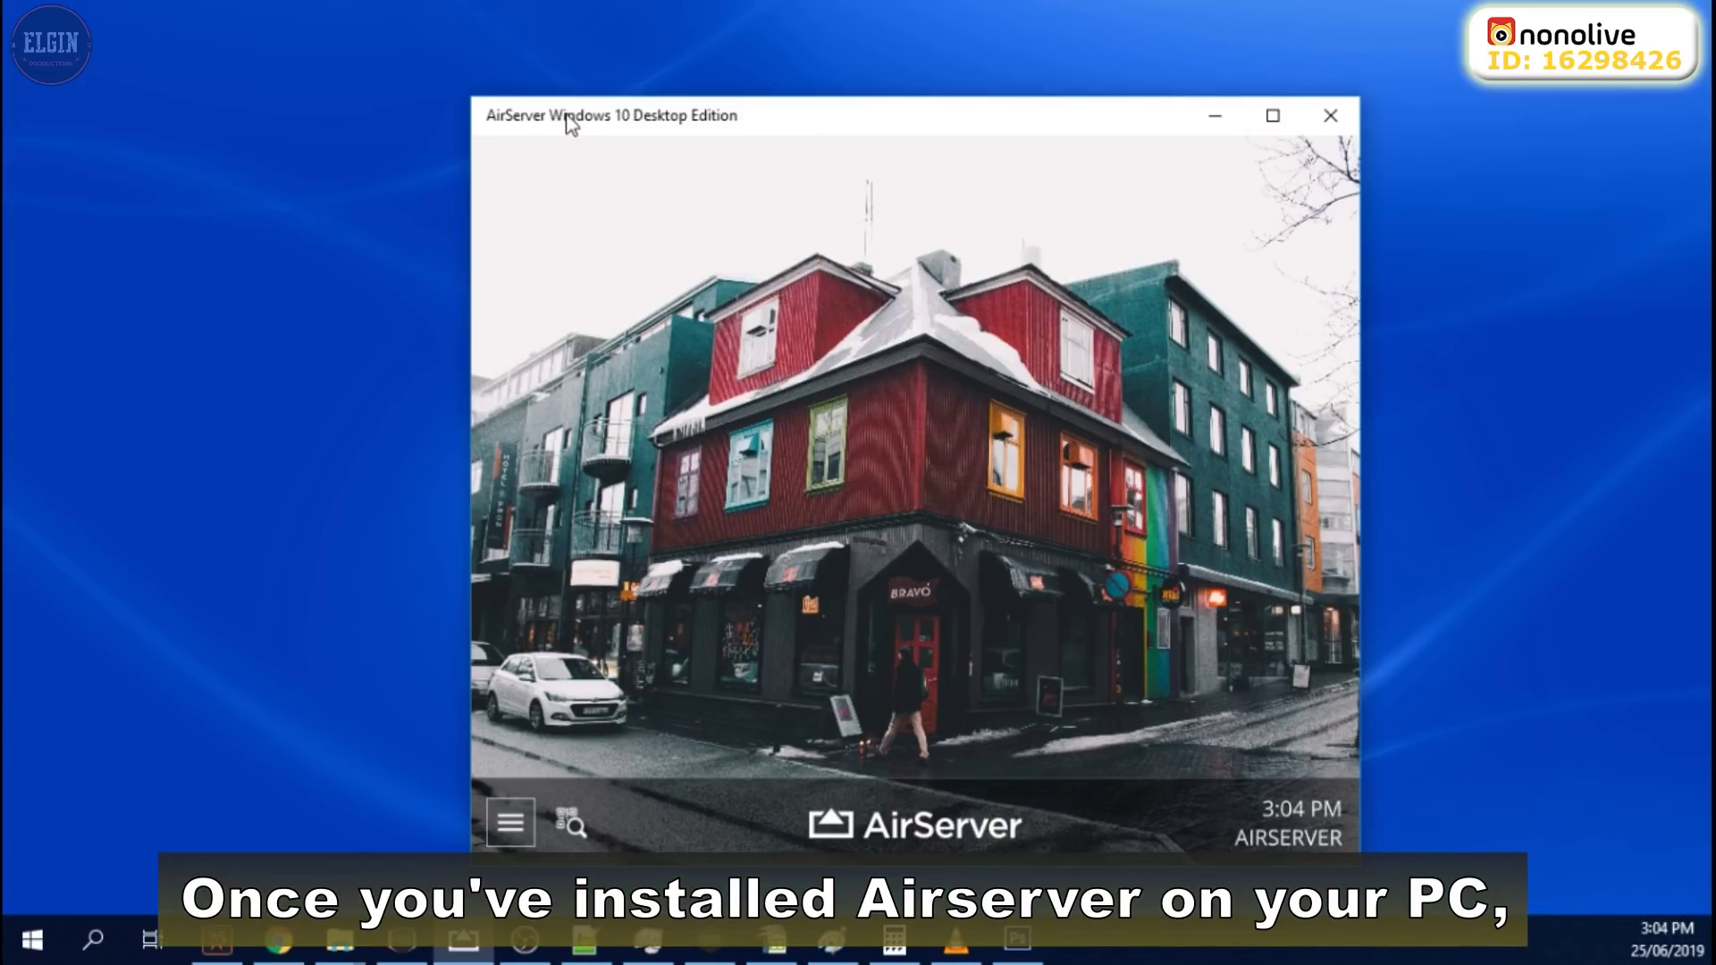
pyautogui.moveTo(569, 126); pyautogui.dragTo(505, 118)
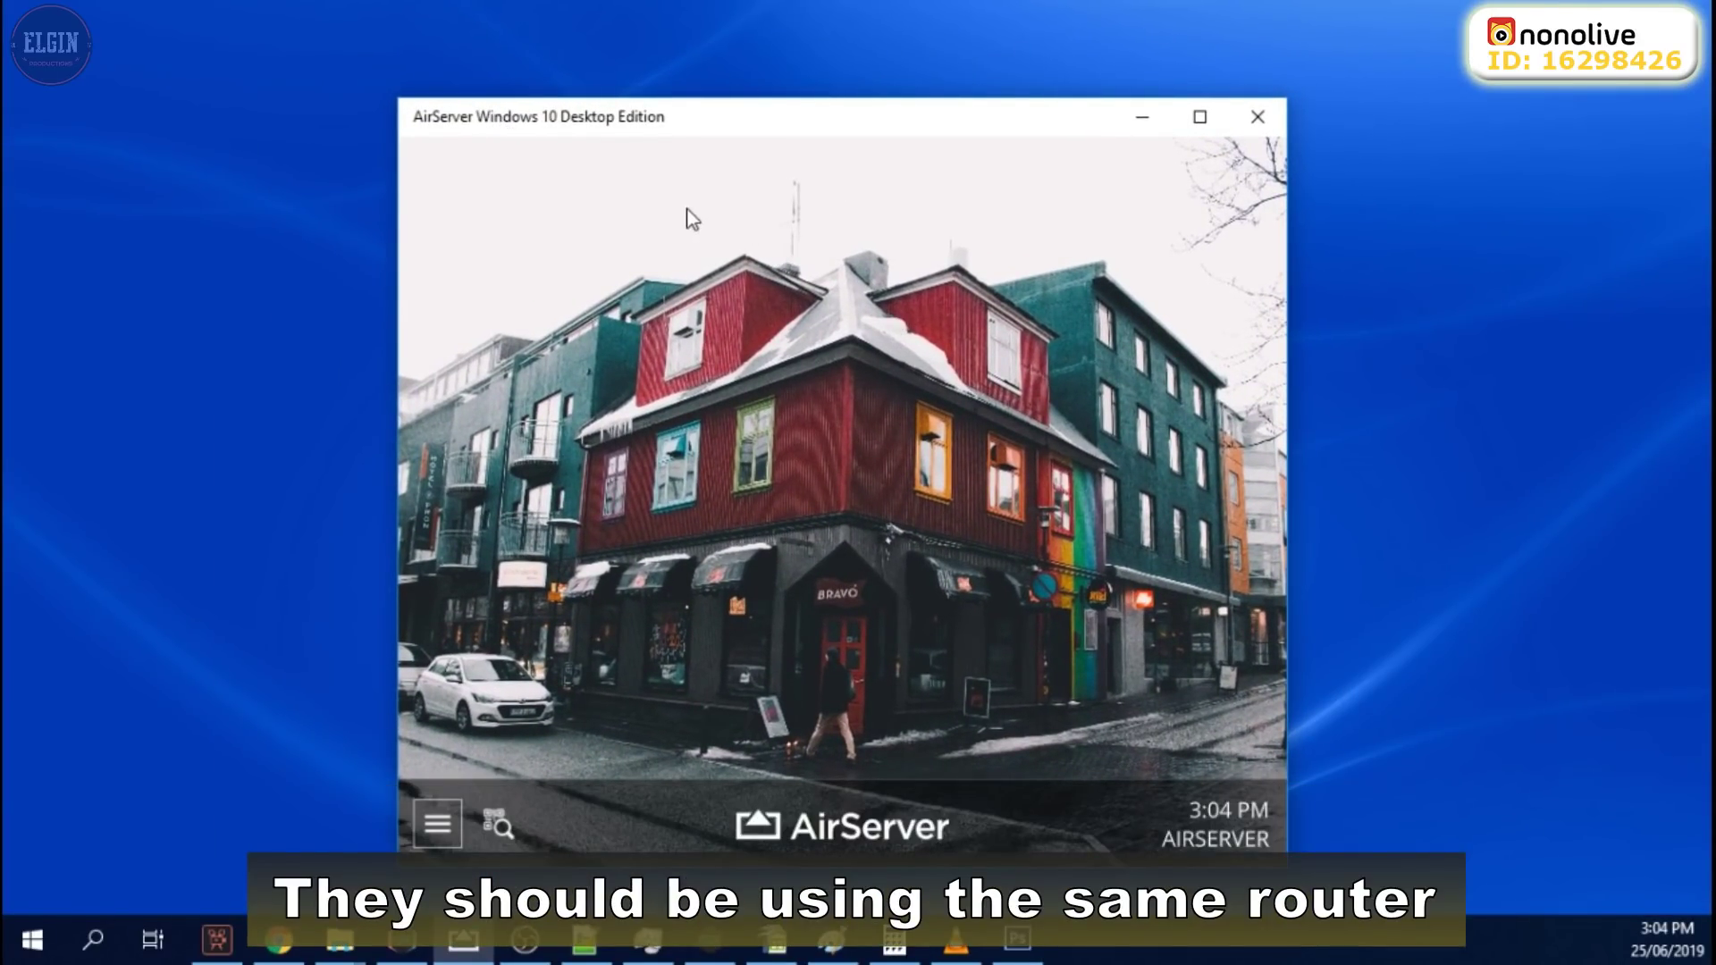
# Open the AirServer receiver's side menu with the hamburger button
pyautogui.click(425, 830)
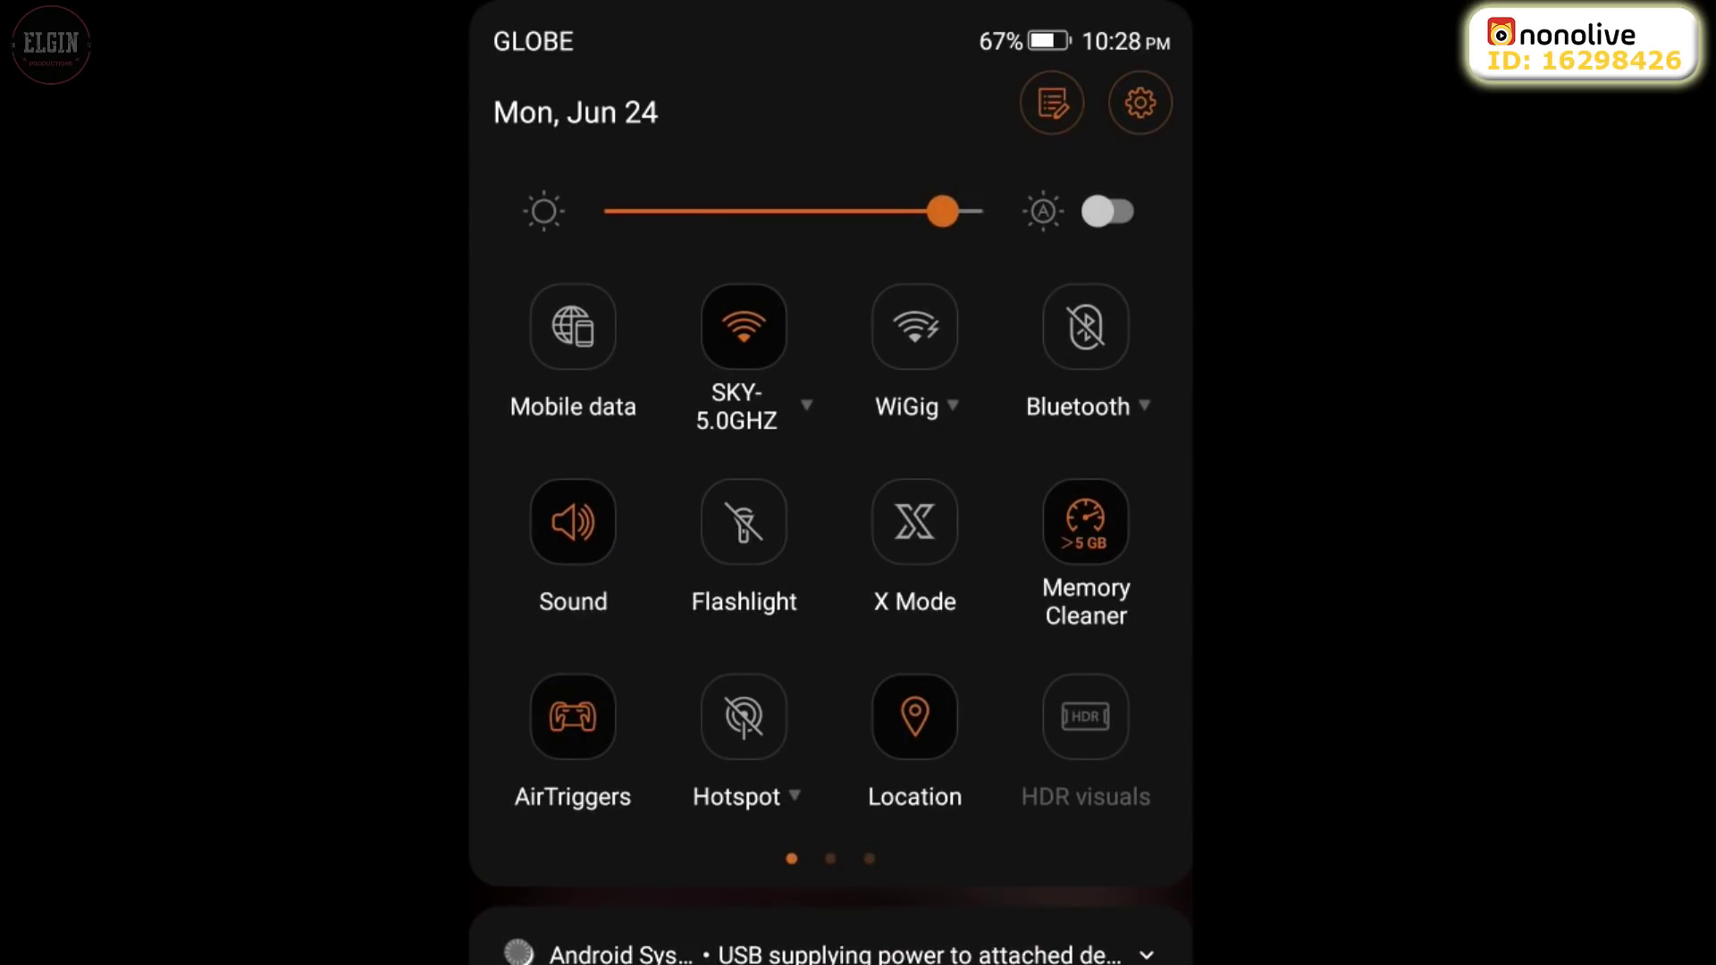
# Cast the Android phone to the AIRSERVER receiver from the second quick-settings page
pyautogui.hscroll(3, 835, 572)
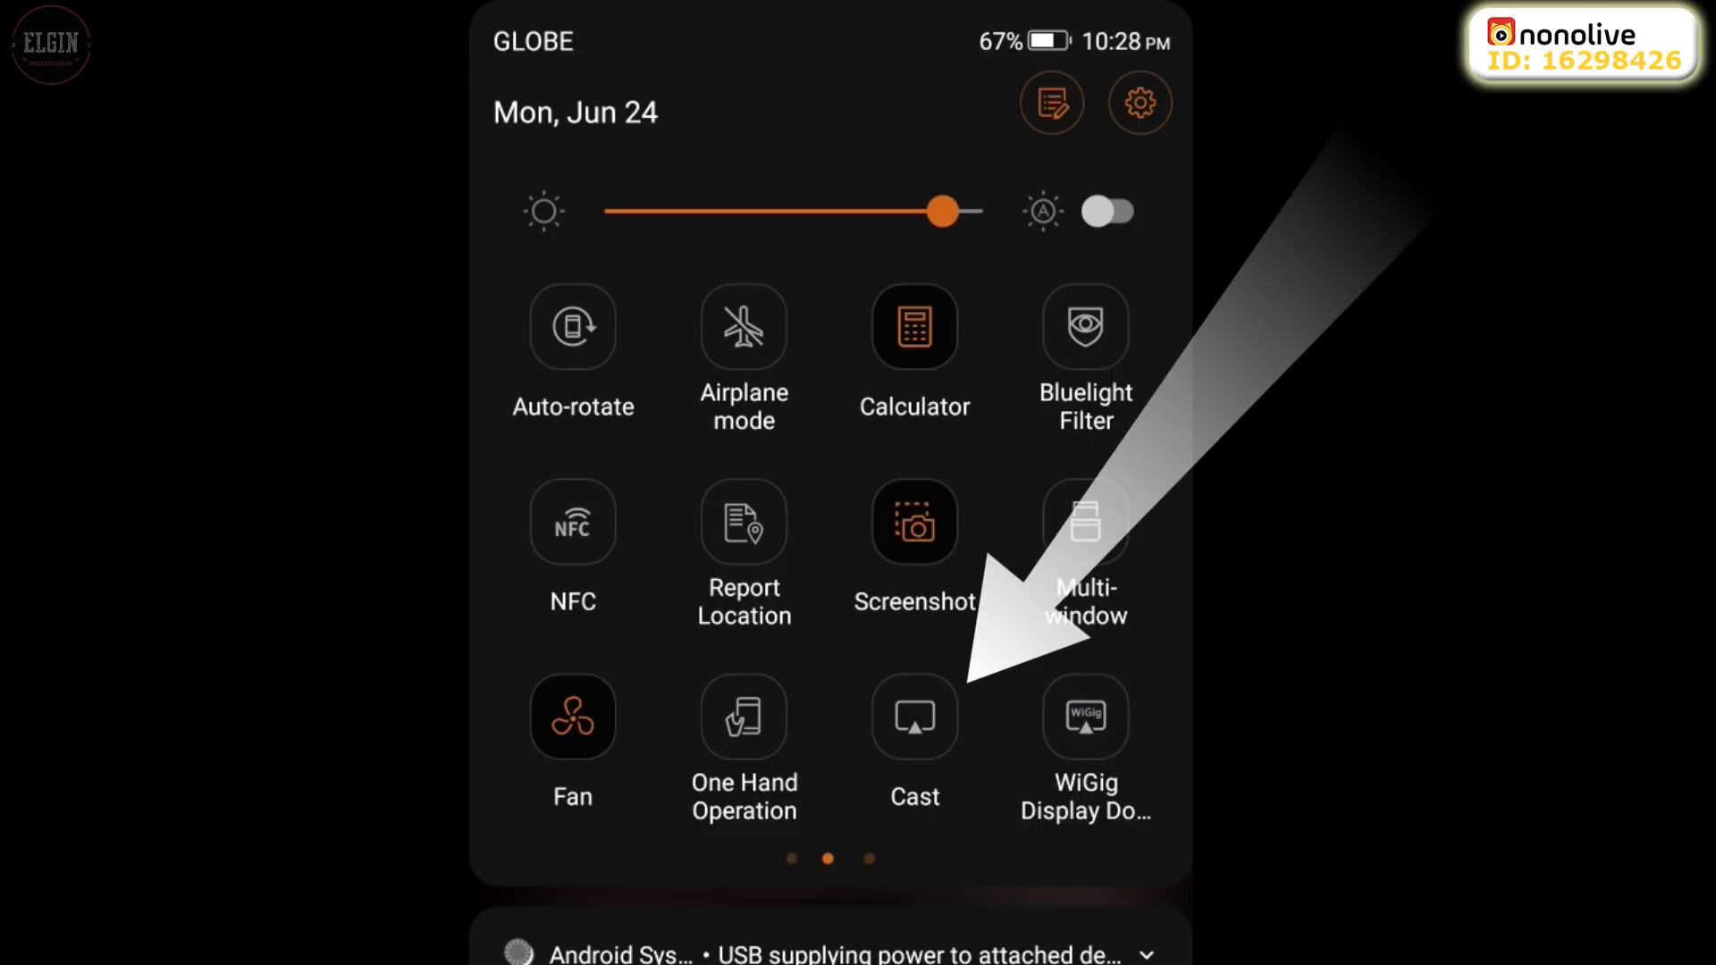
pyautogui.click(914, 716)
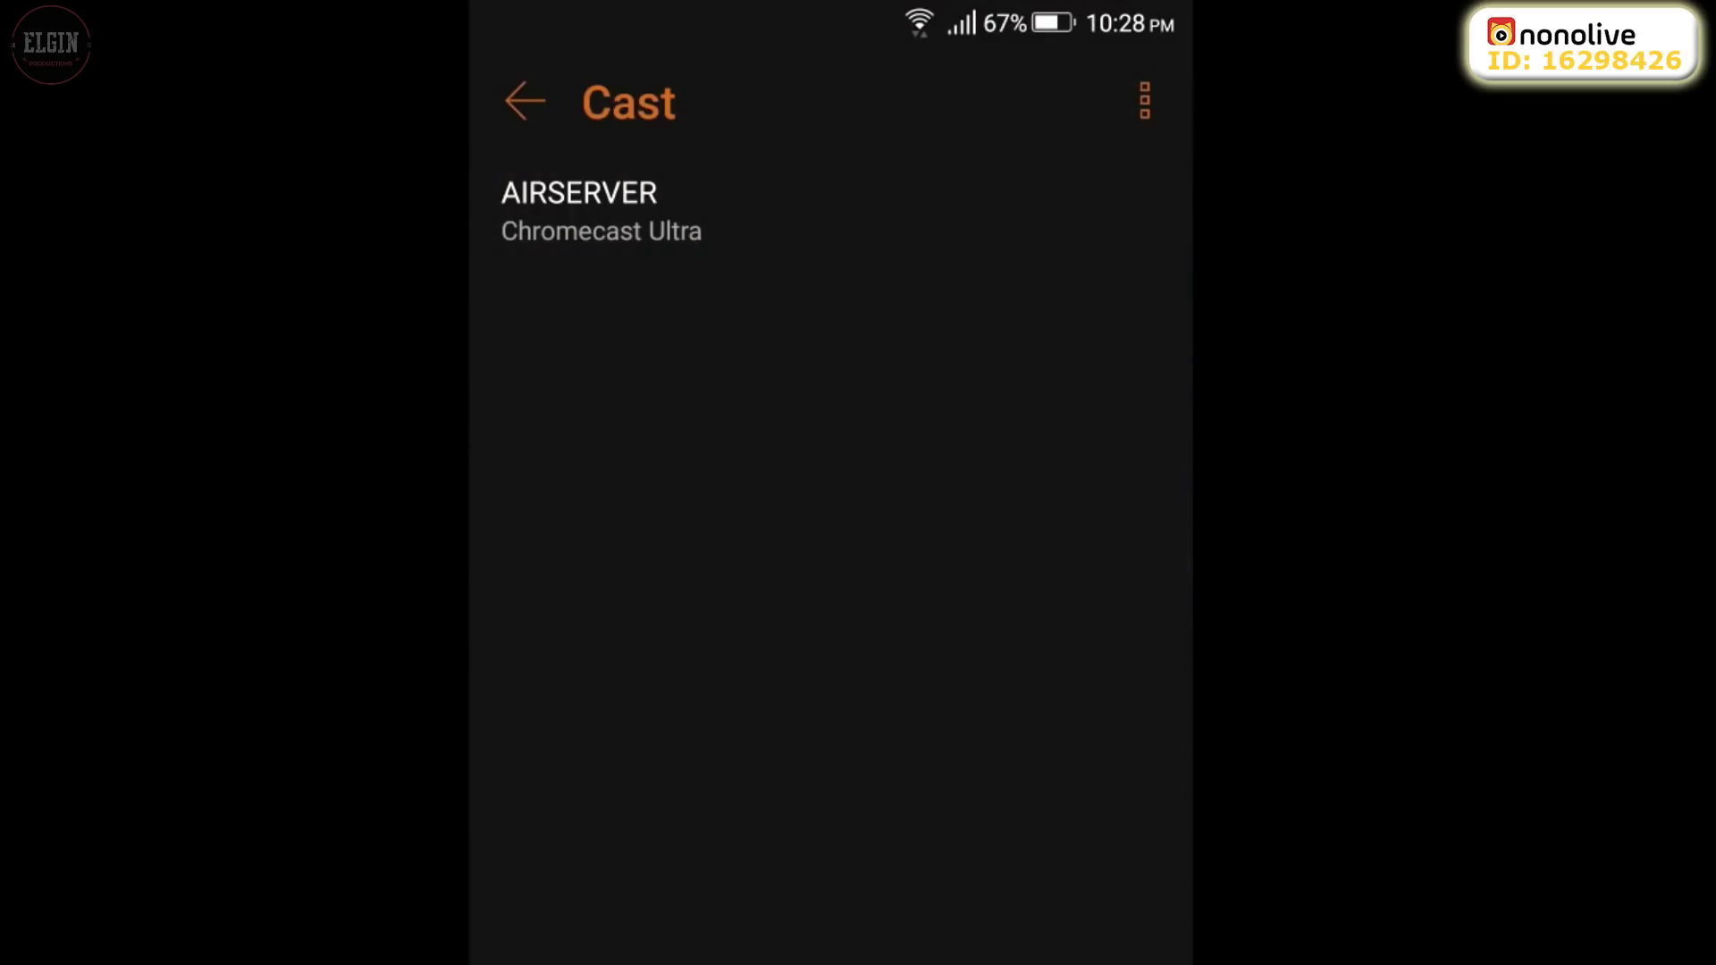
pyautogui.click(579, 212)
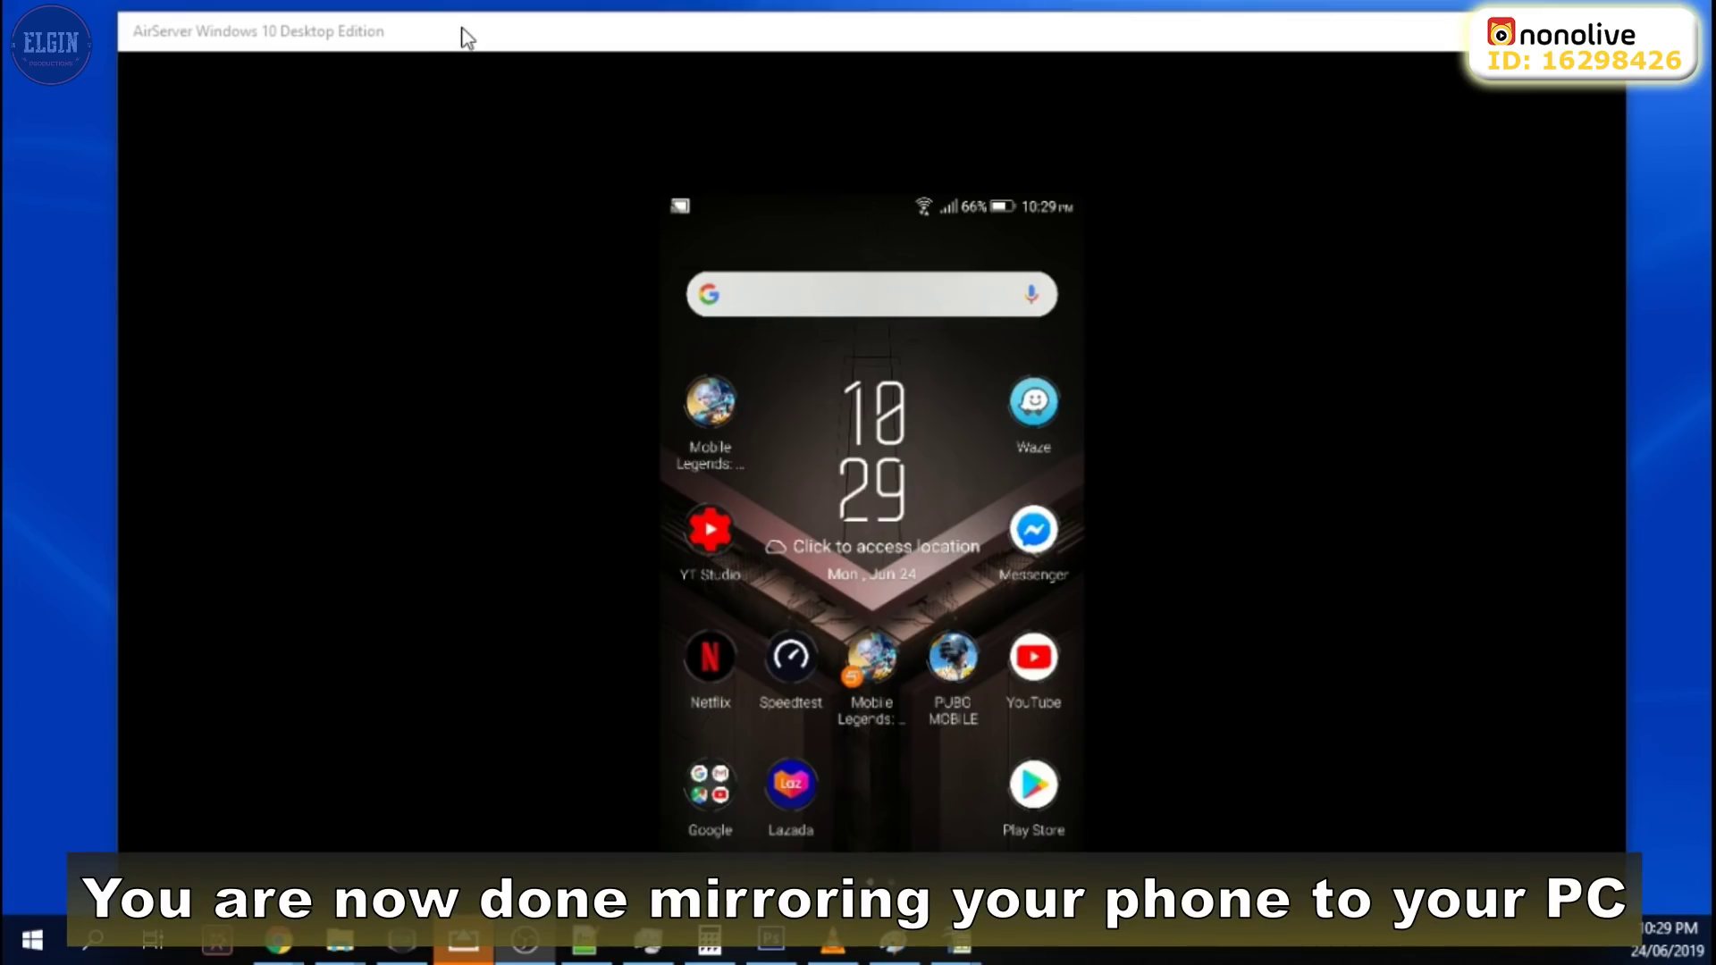
# Arrange the mirrored phone window and the OBS window on the desktop
pyautogui.moveTo(462, 28); pyautogui.dragTo(574, 76)
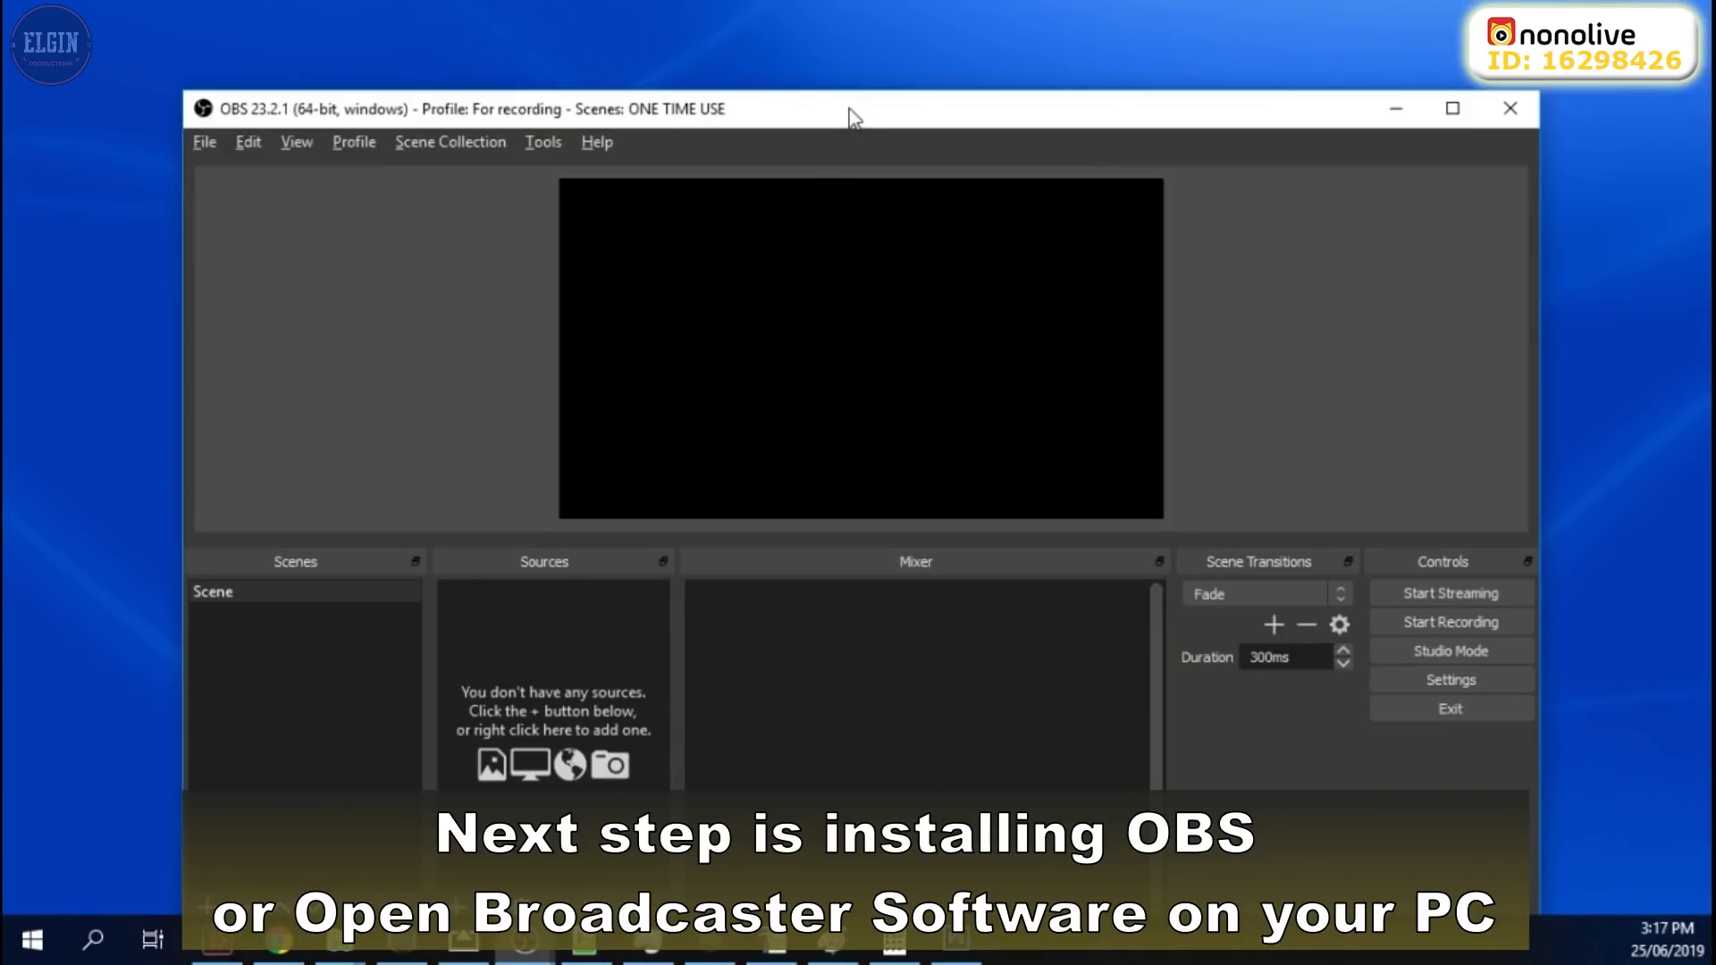
pyautogui.moveTo(850, 114); pyautogui.dragTo(806, 37)
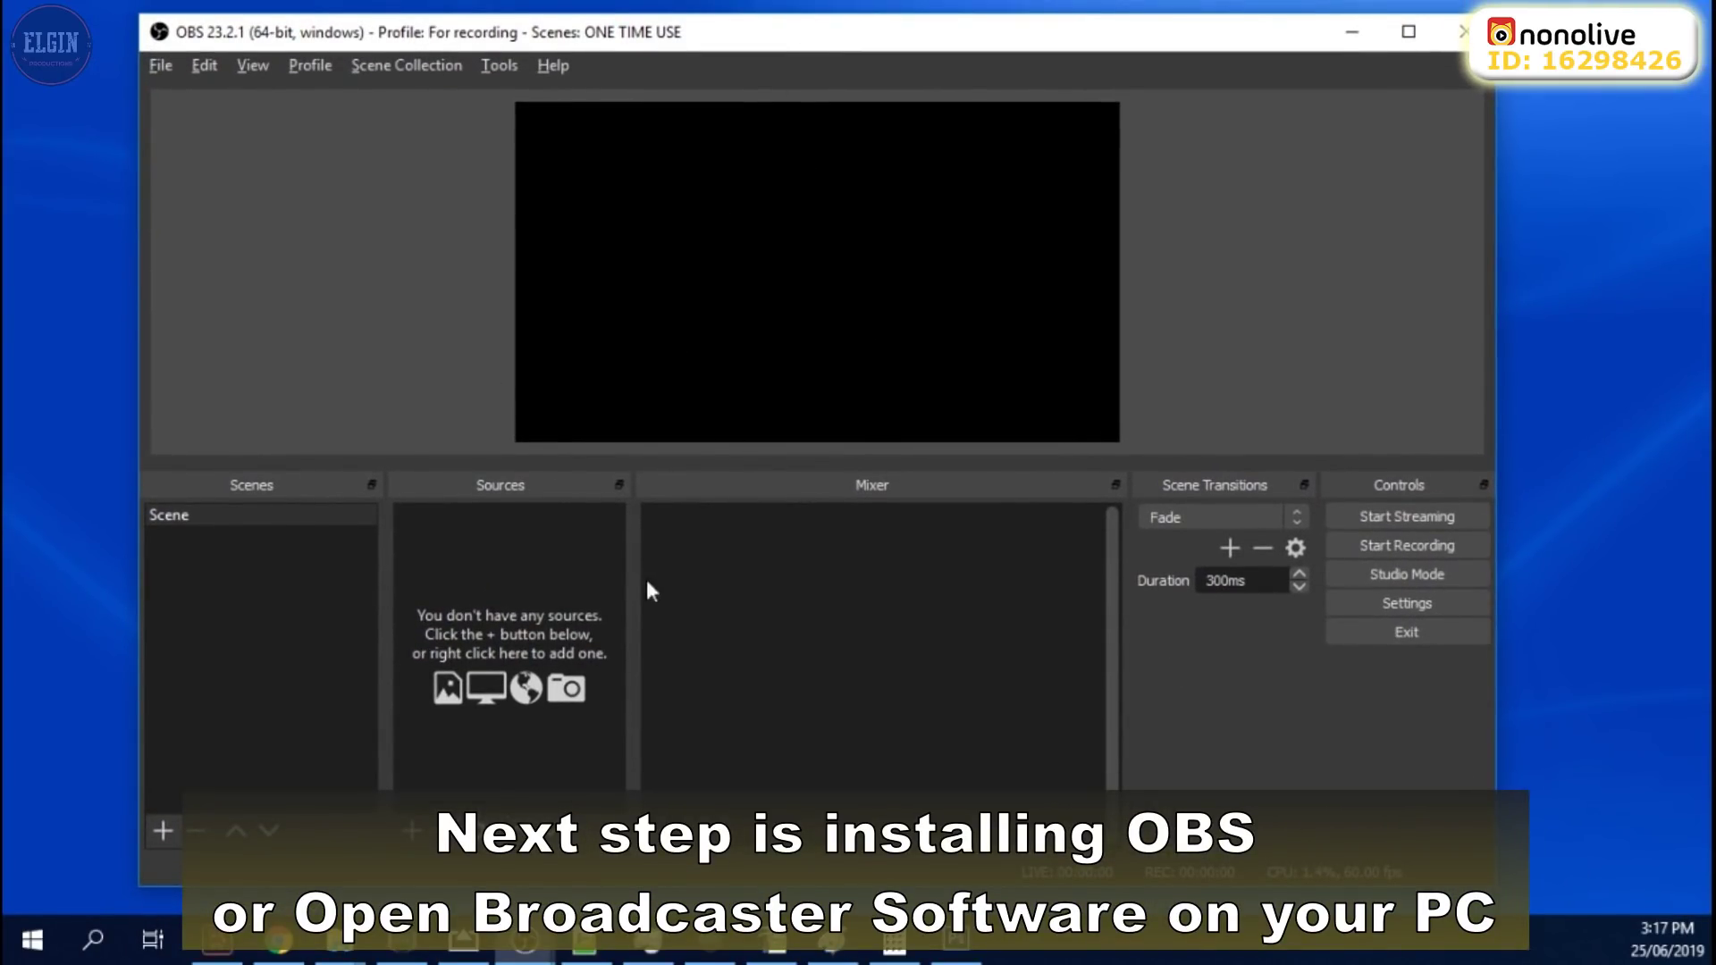
pyautogui.moveTo(731, 36); pyautogui.dragTo(733, 80)
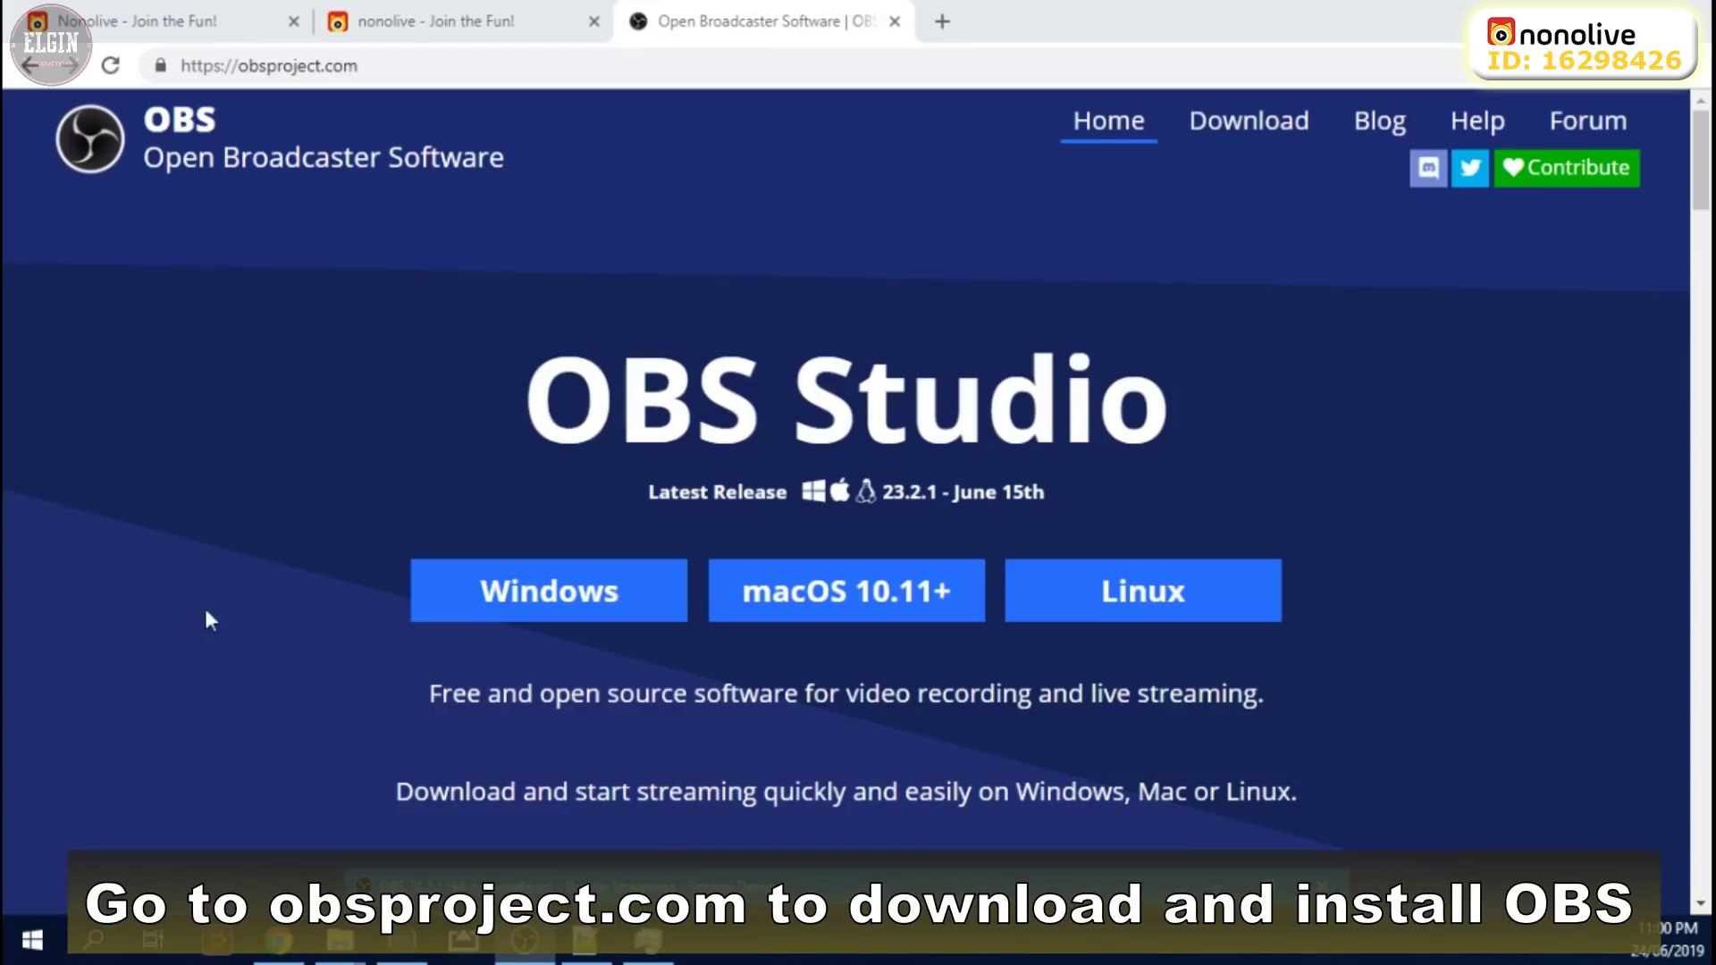
pyautogui.scroll(-5, 818, 532)
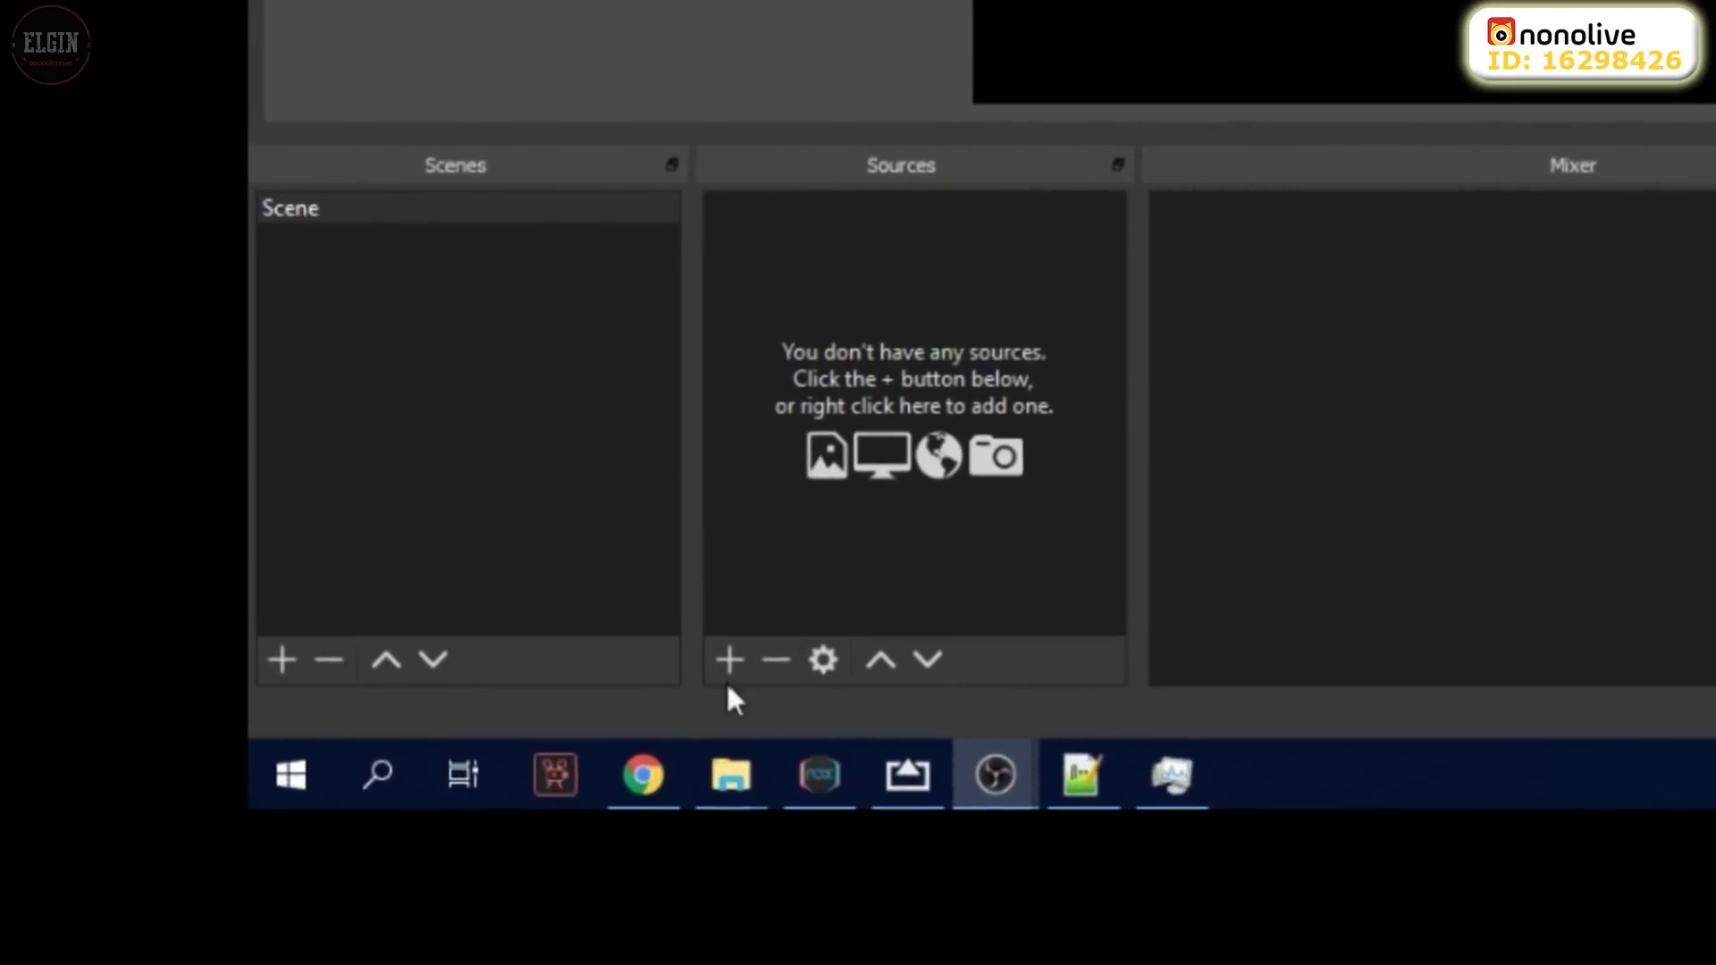
# Add a new Game Capture source named 'Airserver'
pyautogui.click(729, 661)
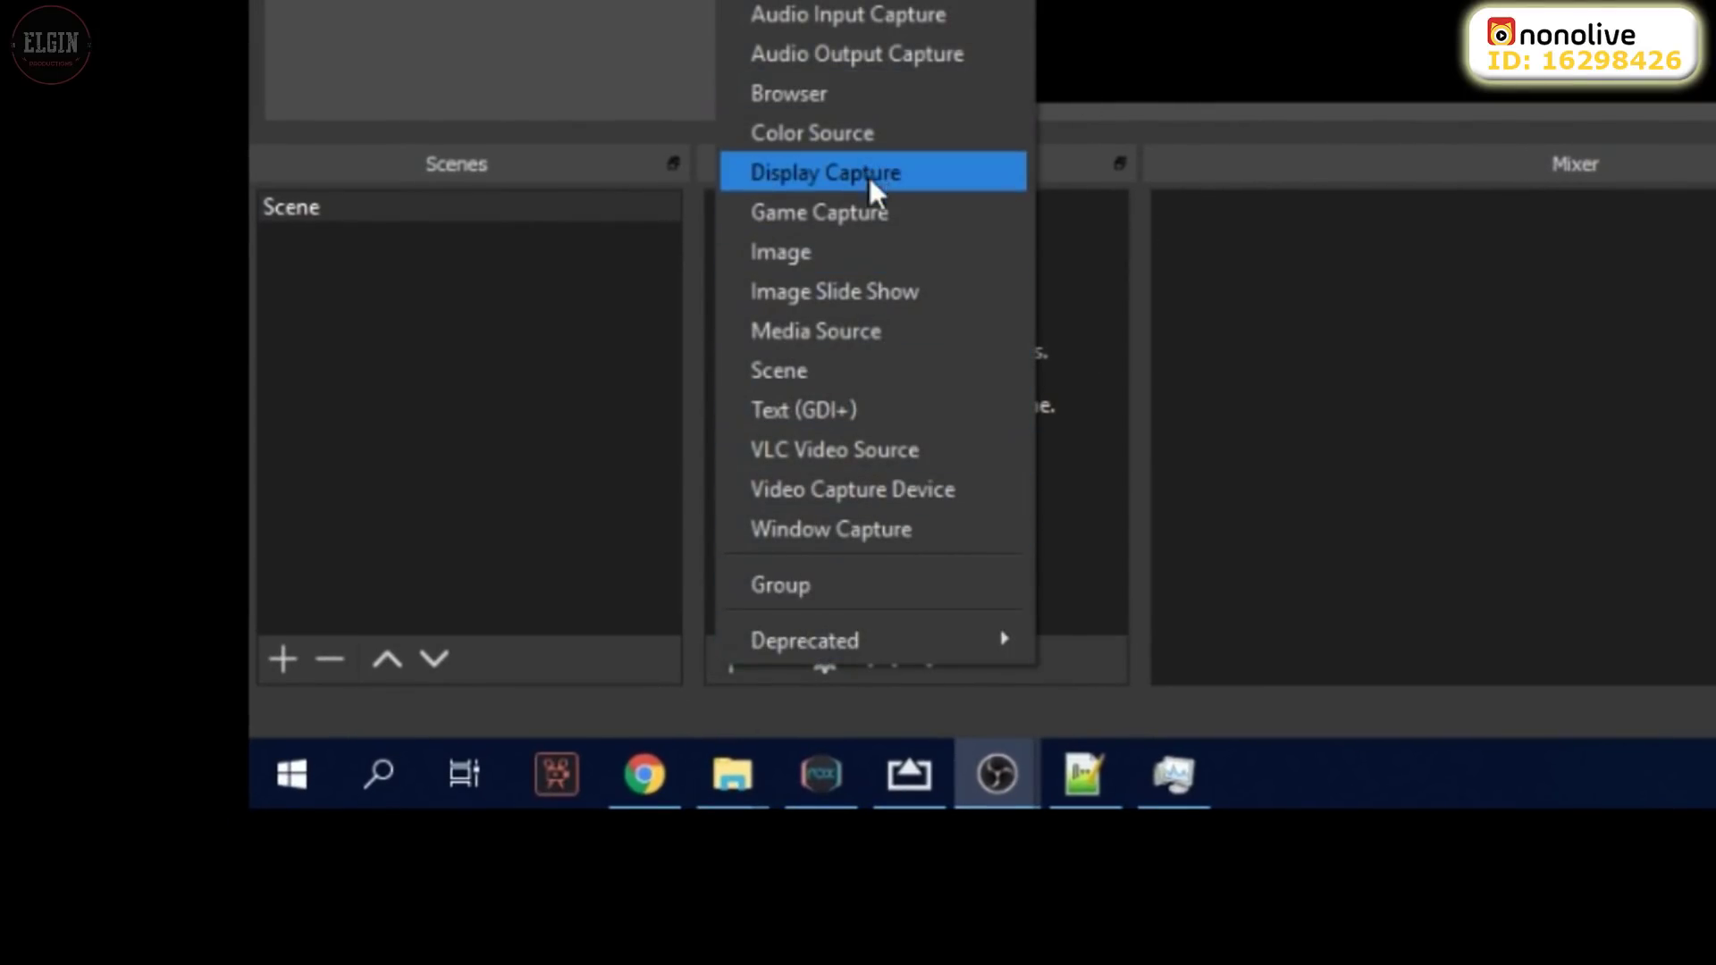
pyautogui.click(867, 213)
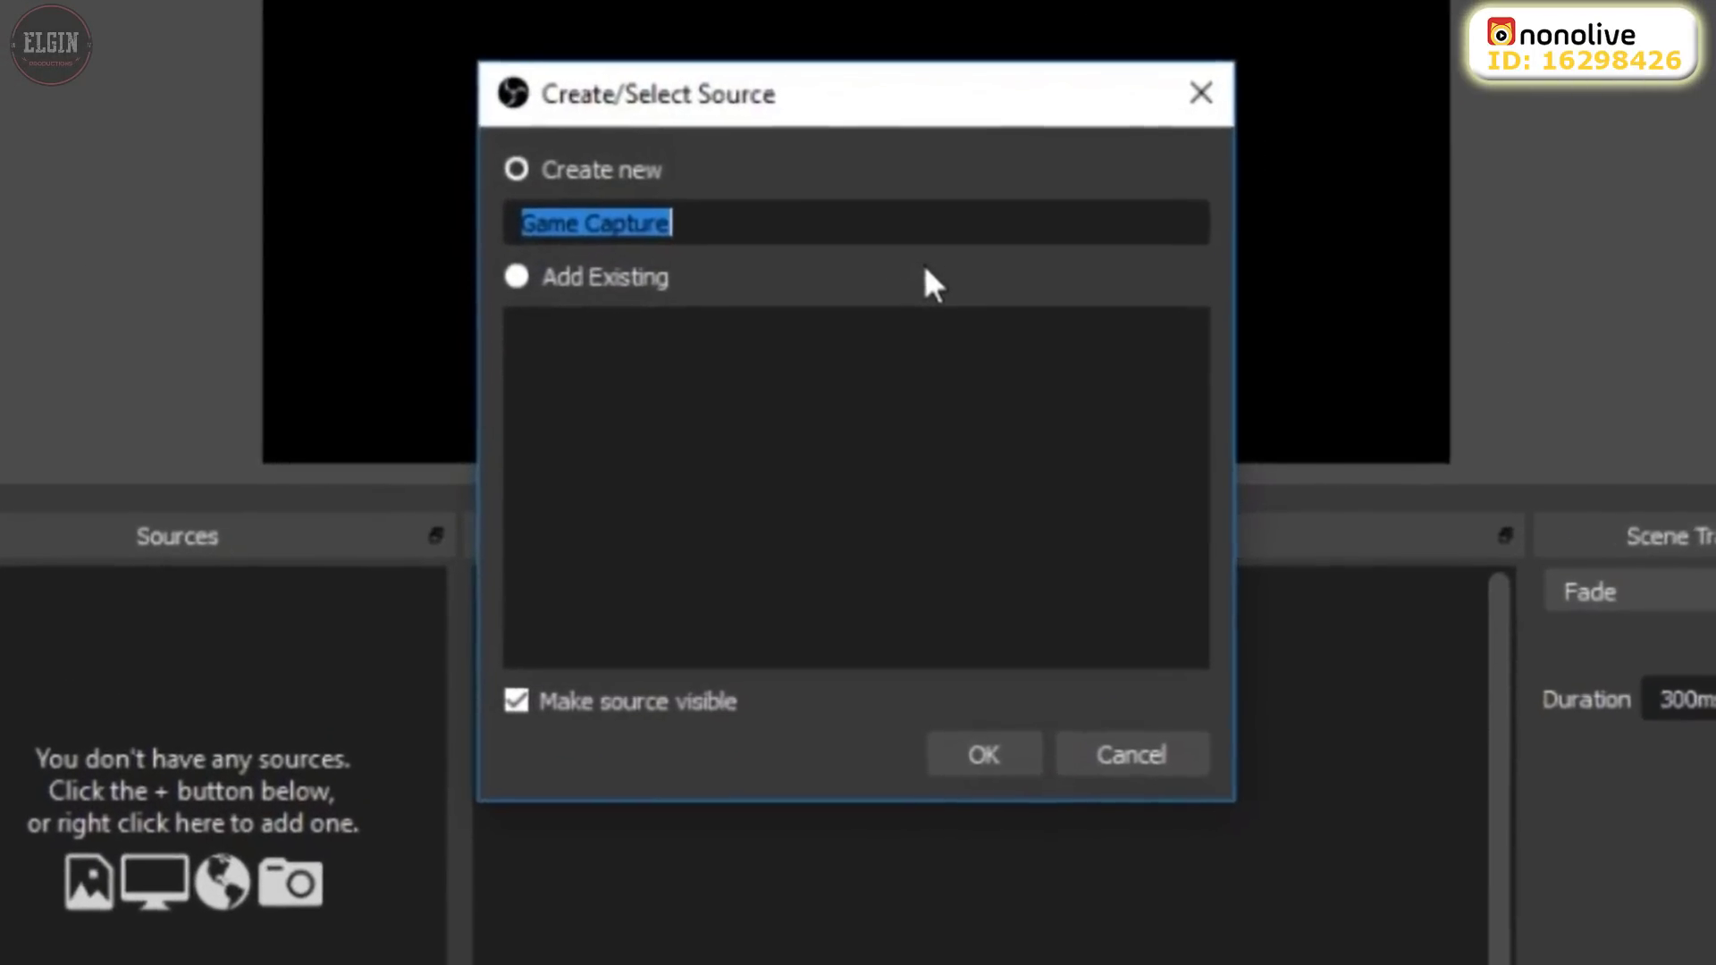
pyautogui.write('Airserver')
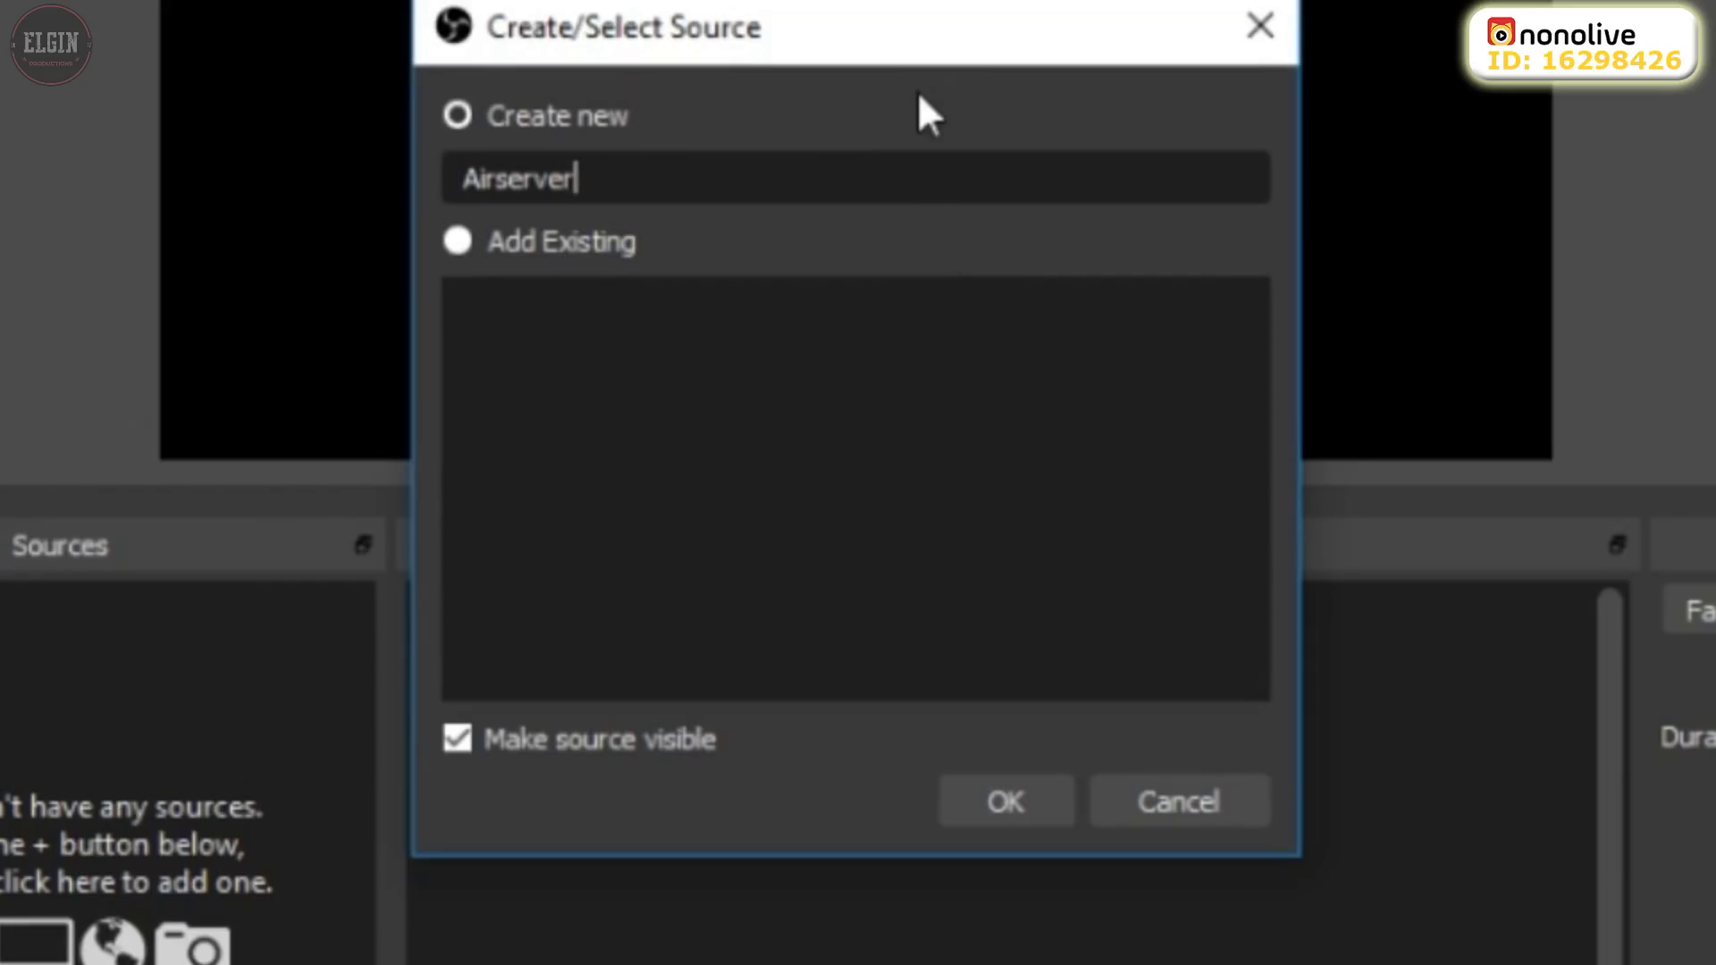
pyautogui.click(1006, 802)
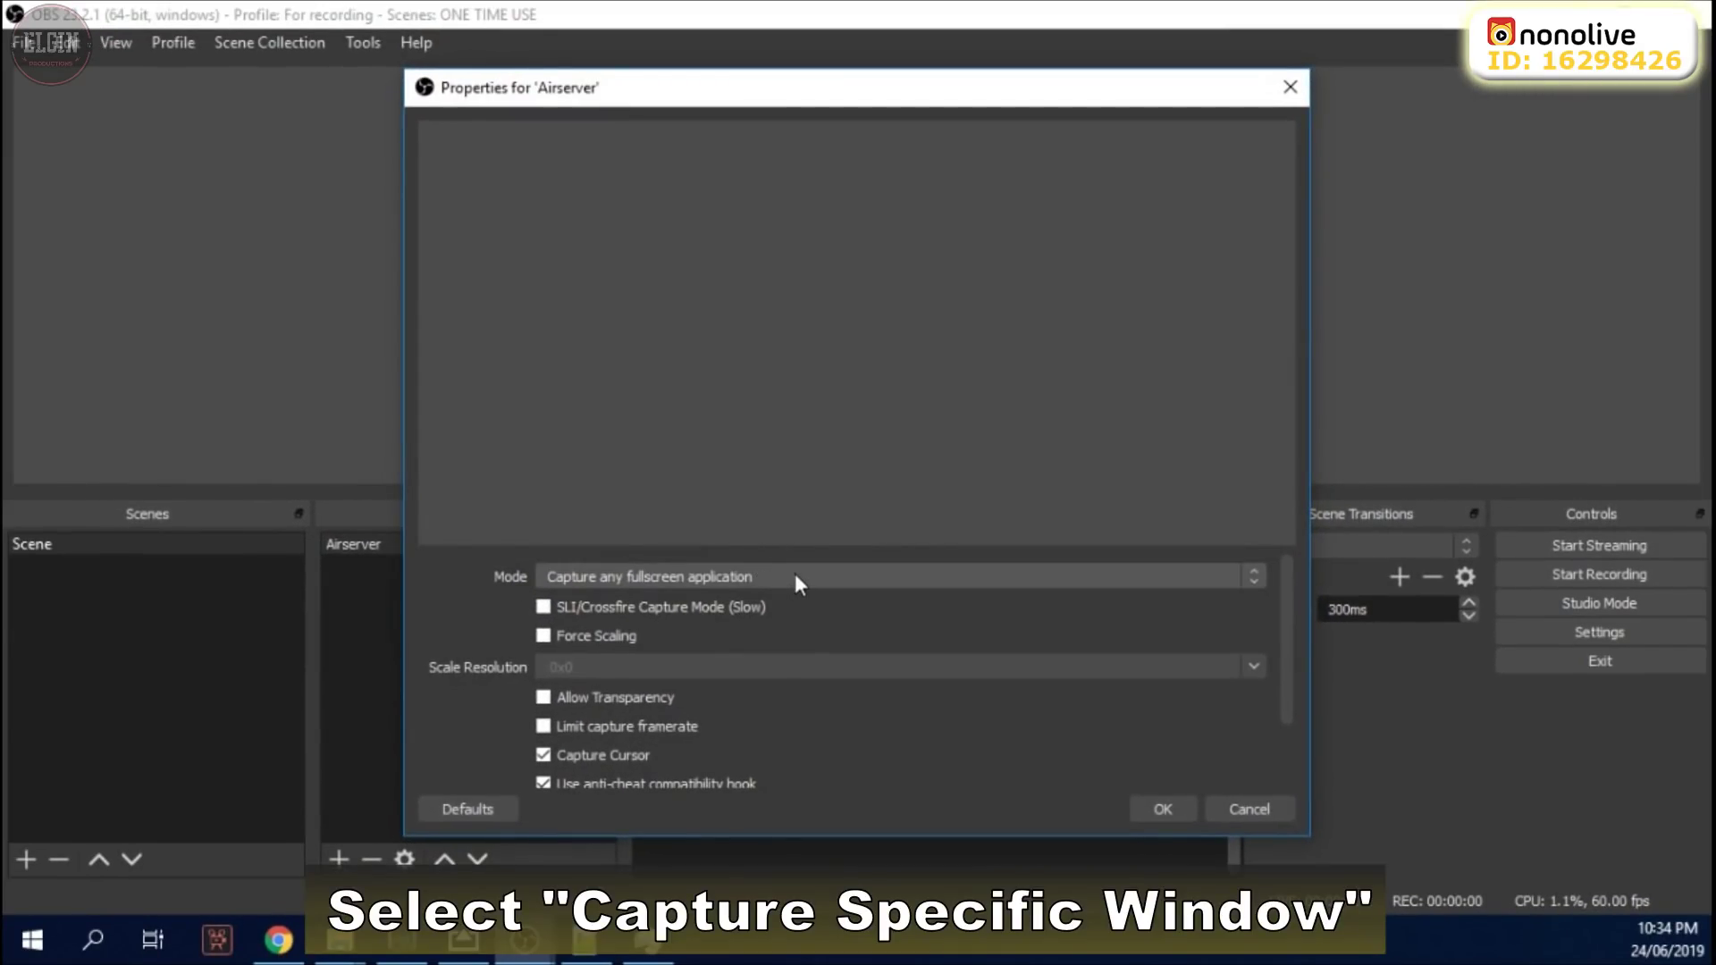
# Set the source to capture the specific [AirServer.exe] window and confirm
pyautogui.click(798, 579)
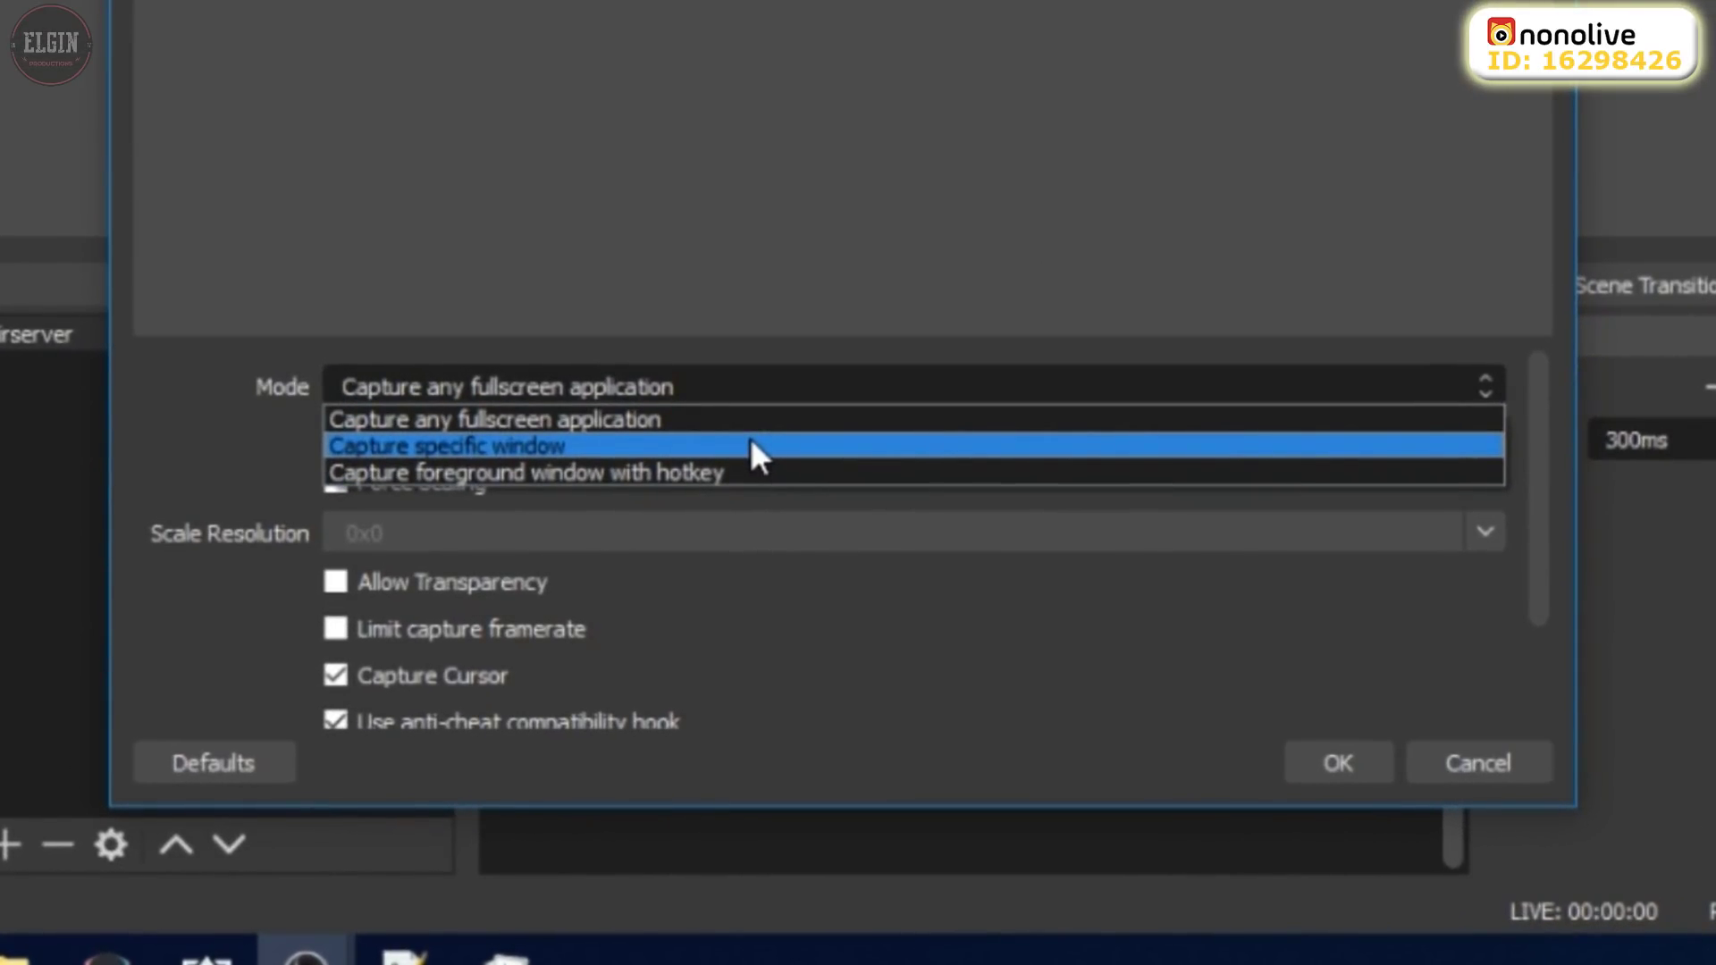
pyautogui.click(751, 442)
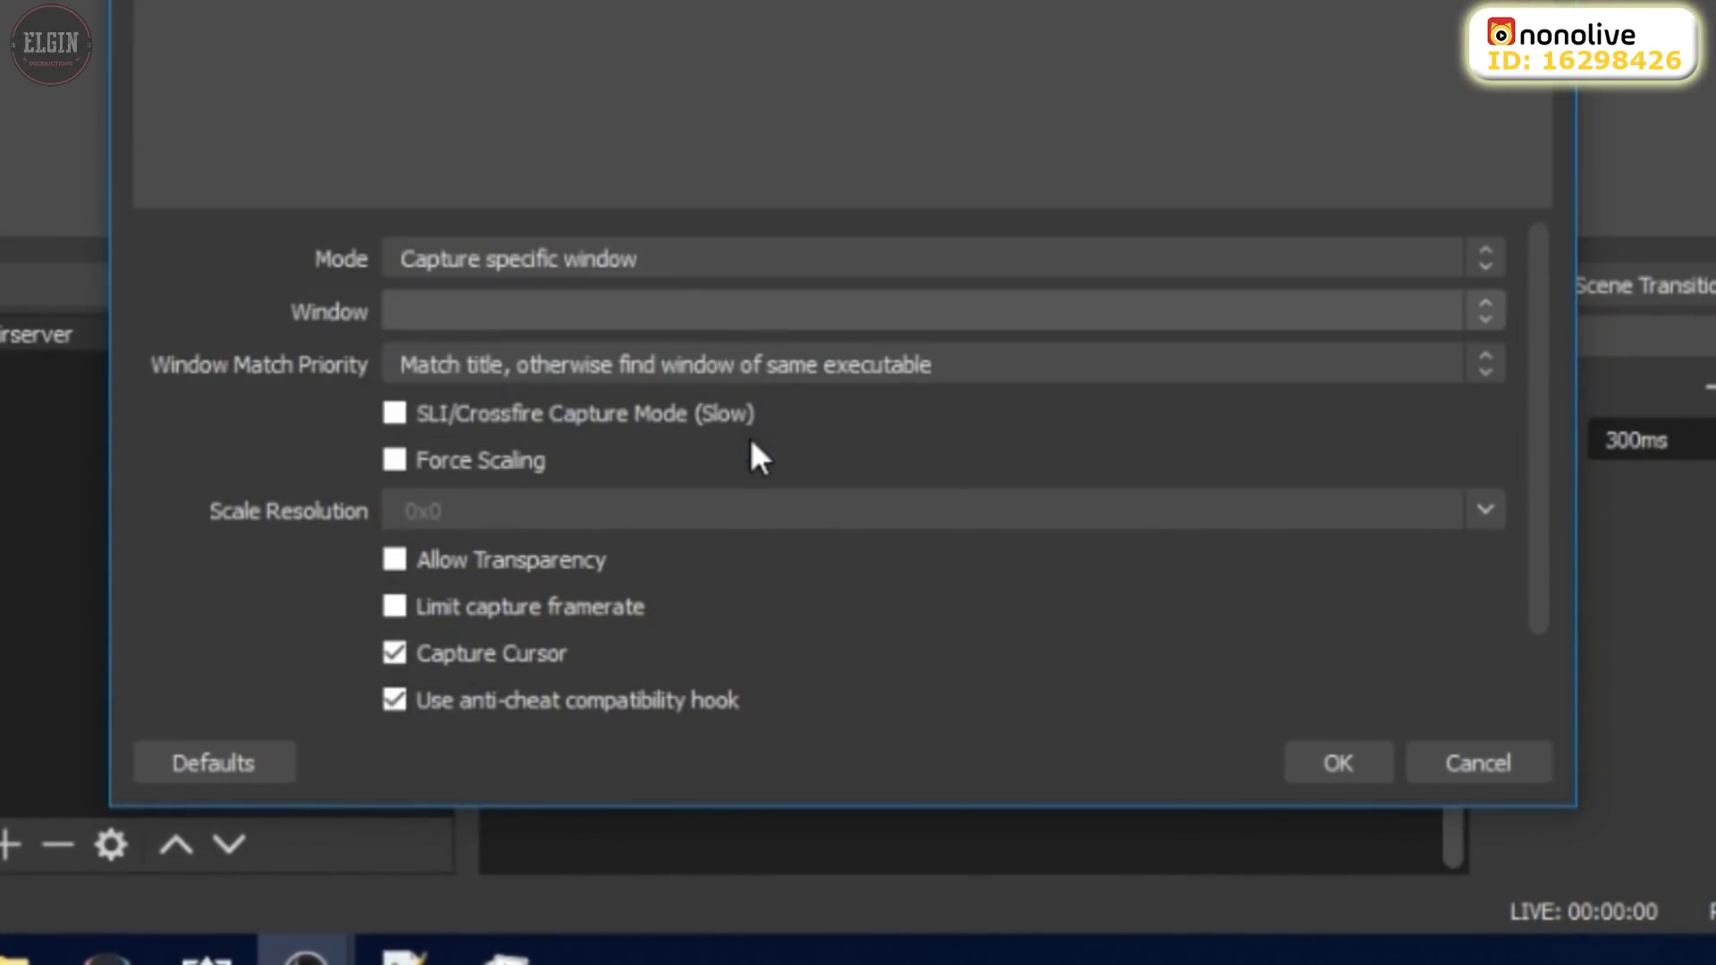
pyautogui.click(784, 307)
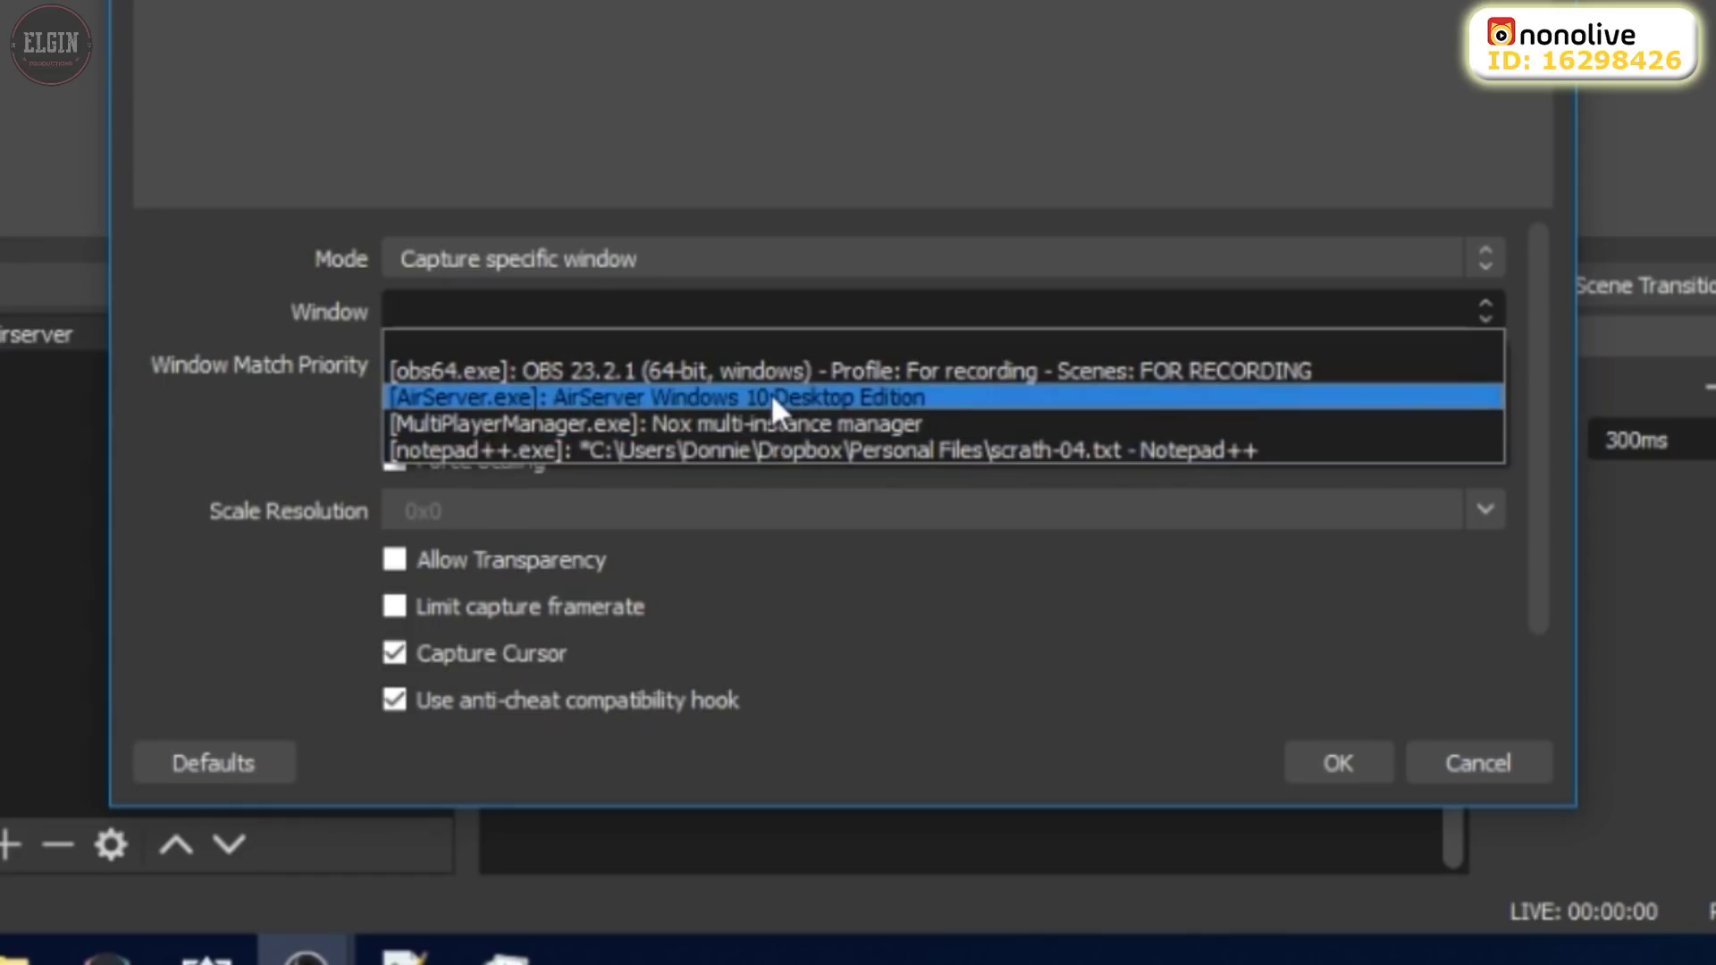
pyautogui.click(770, 404)
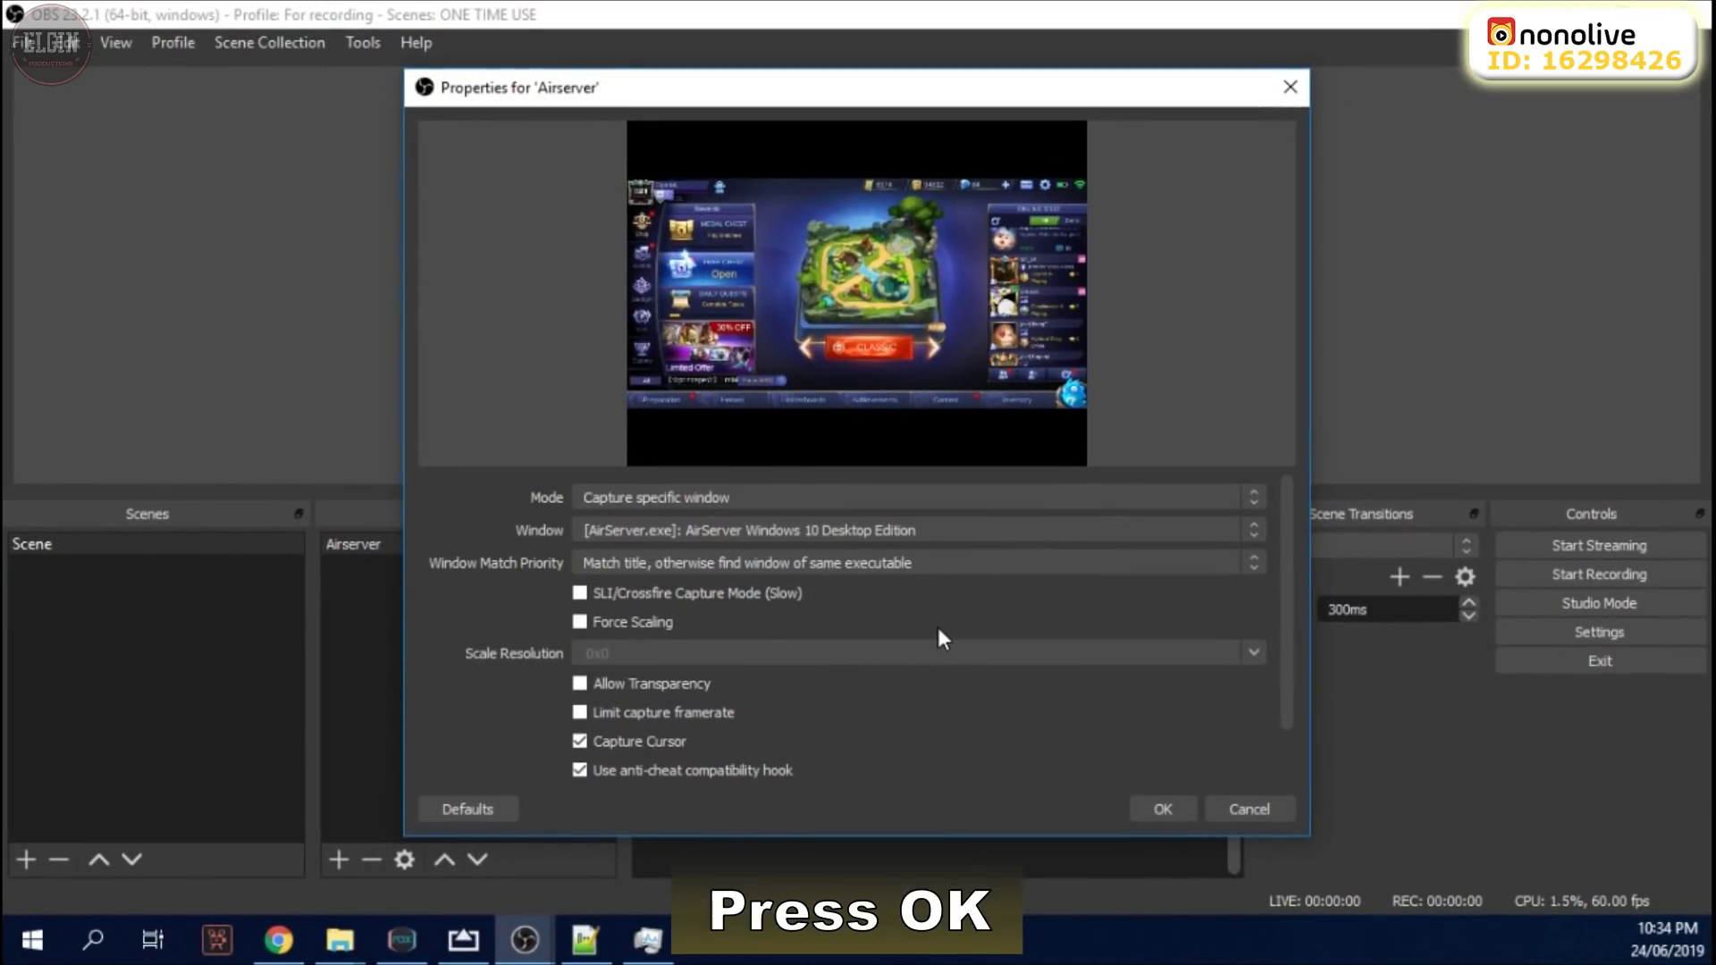
pyautogui.click(1168, 809)
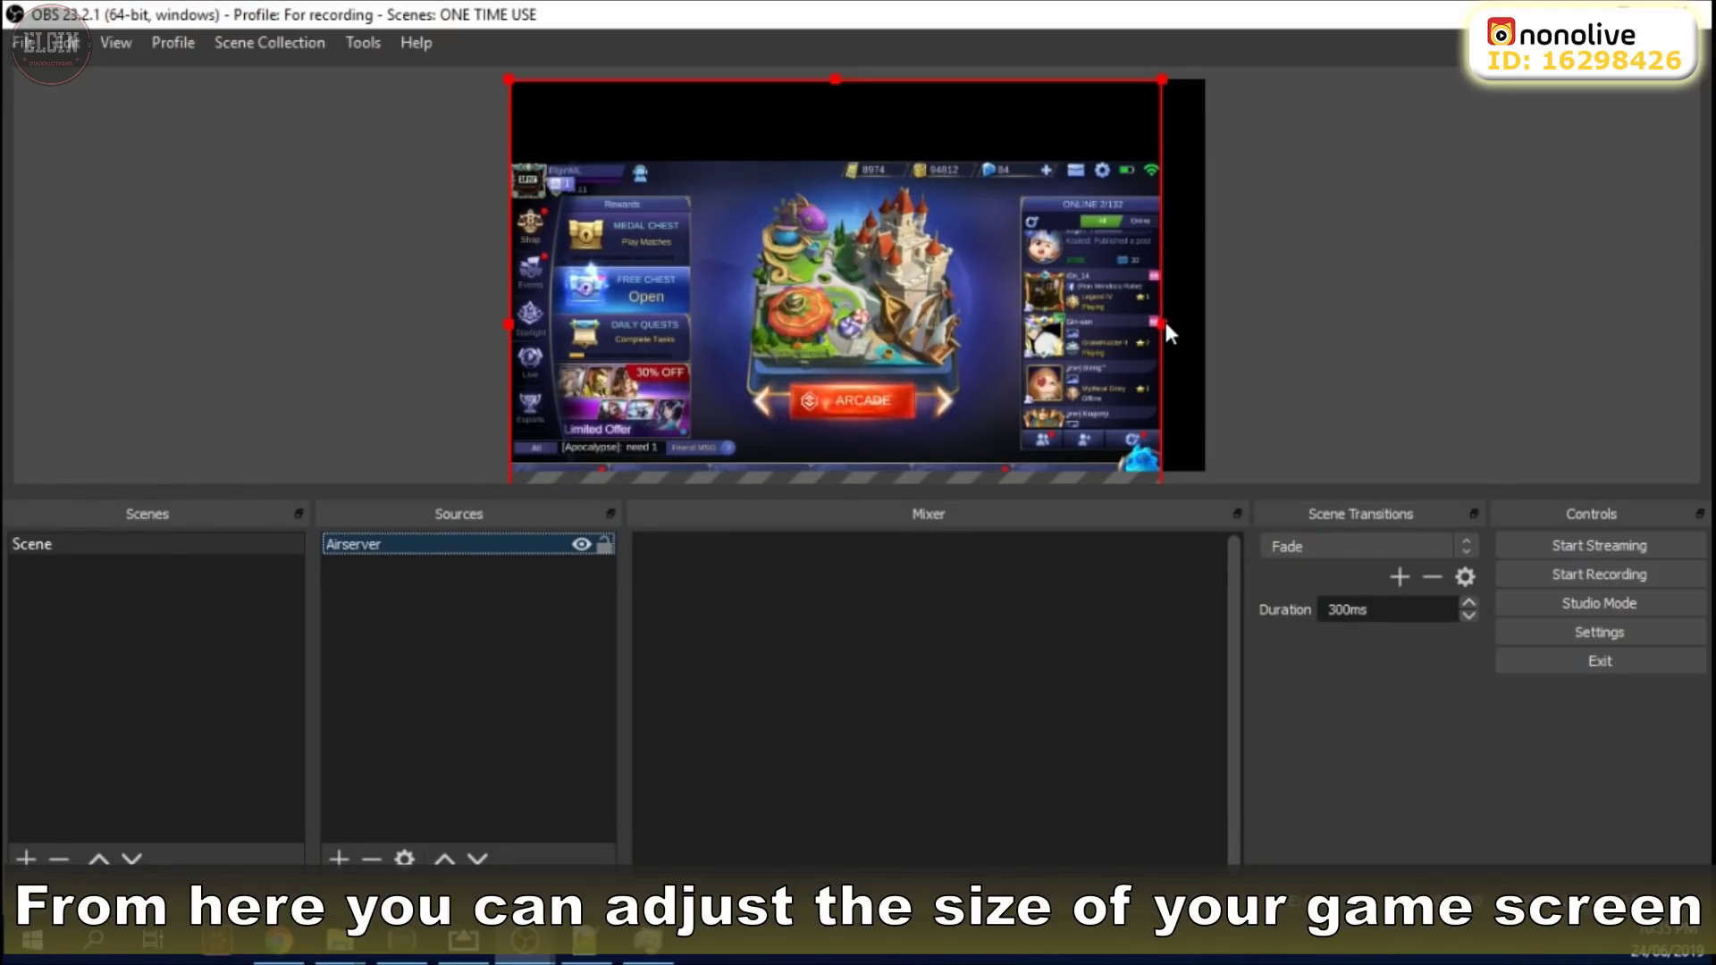
# Drag the Airserver capture up so the game image fills the preview canvas
pyautogui.moveTo(1144, 318); pyautogui.dragTo(1119, 254)
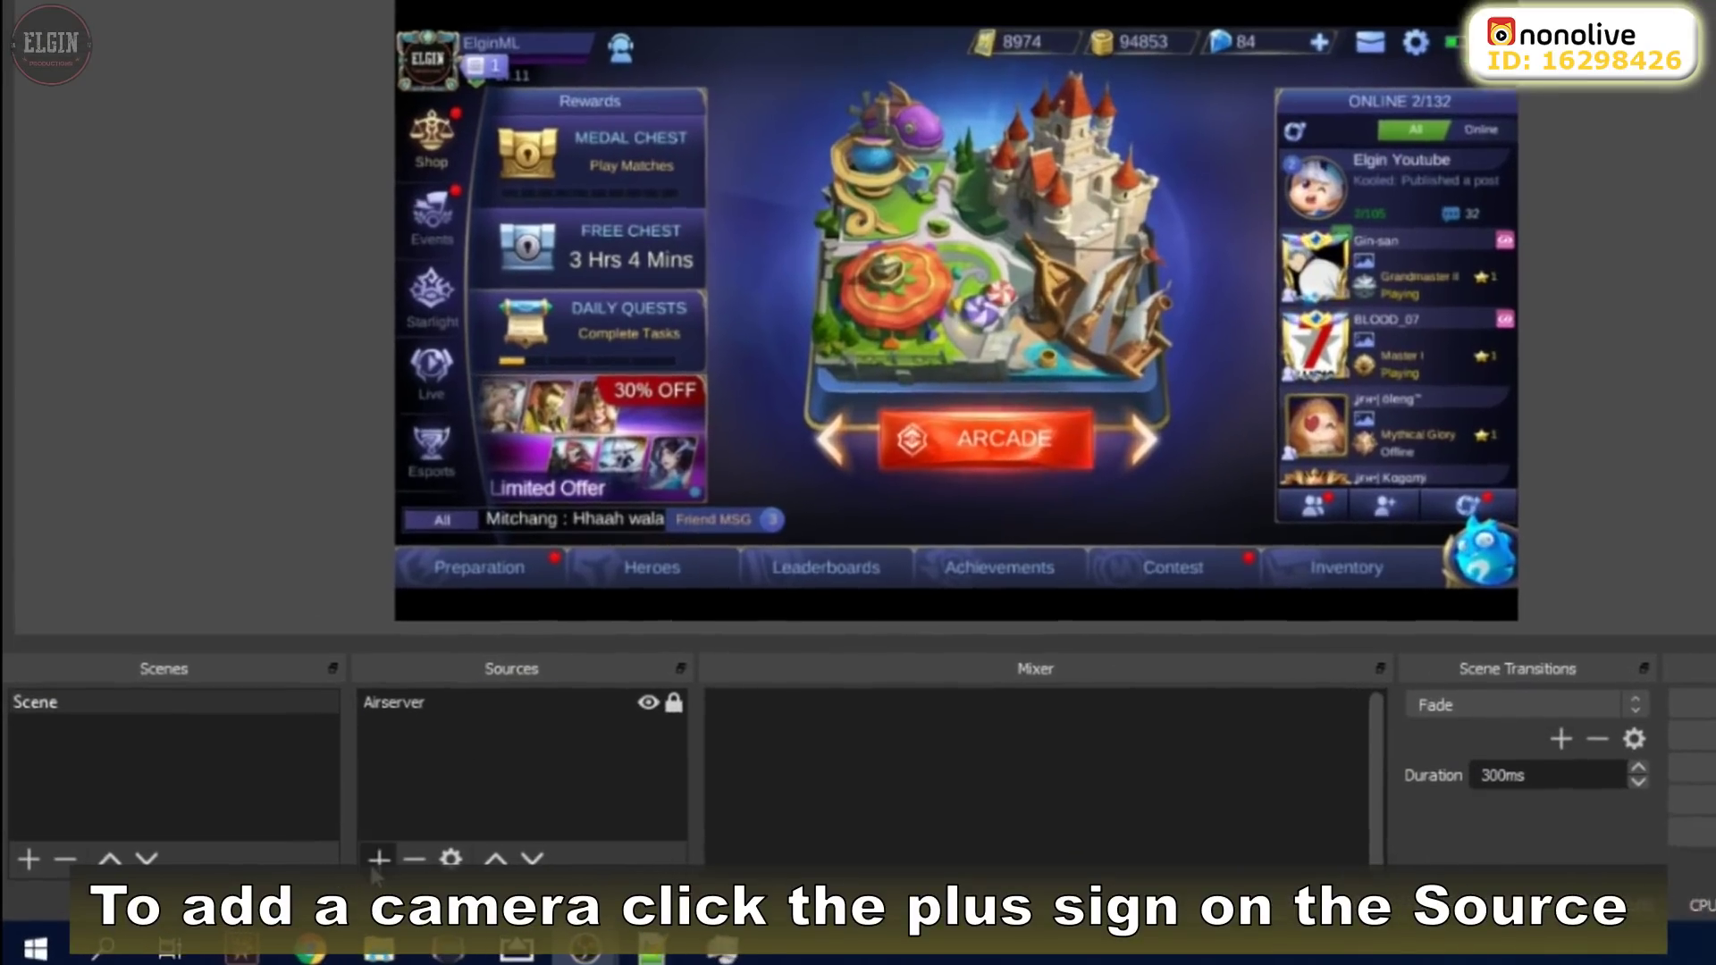
# Add a Video Capture Device source using the HD Pro Webcam C920
pyautogui.click(339, 859)
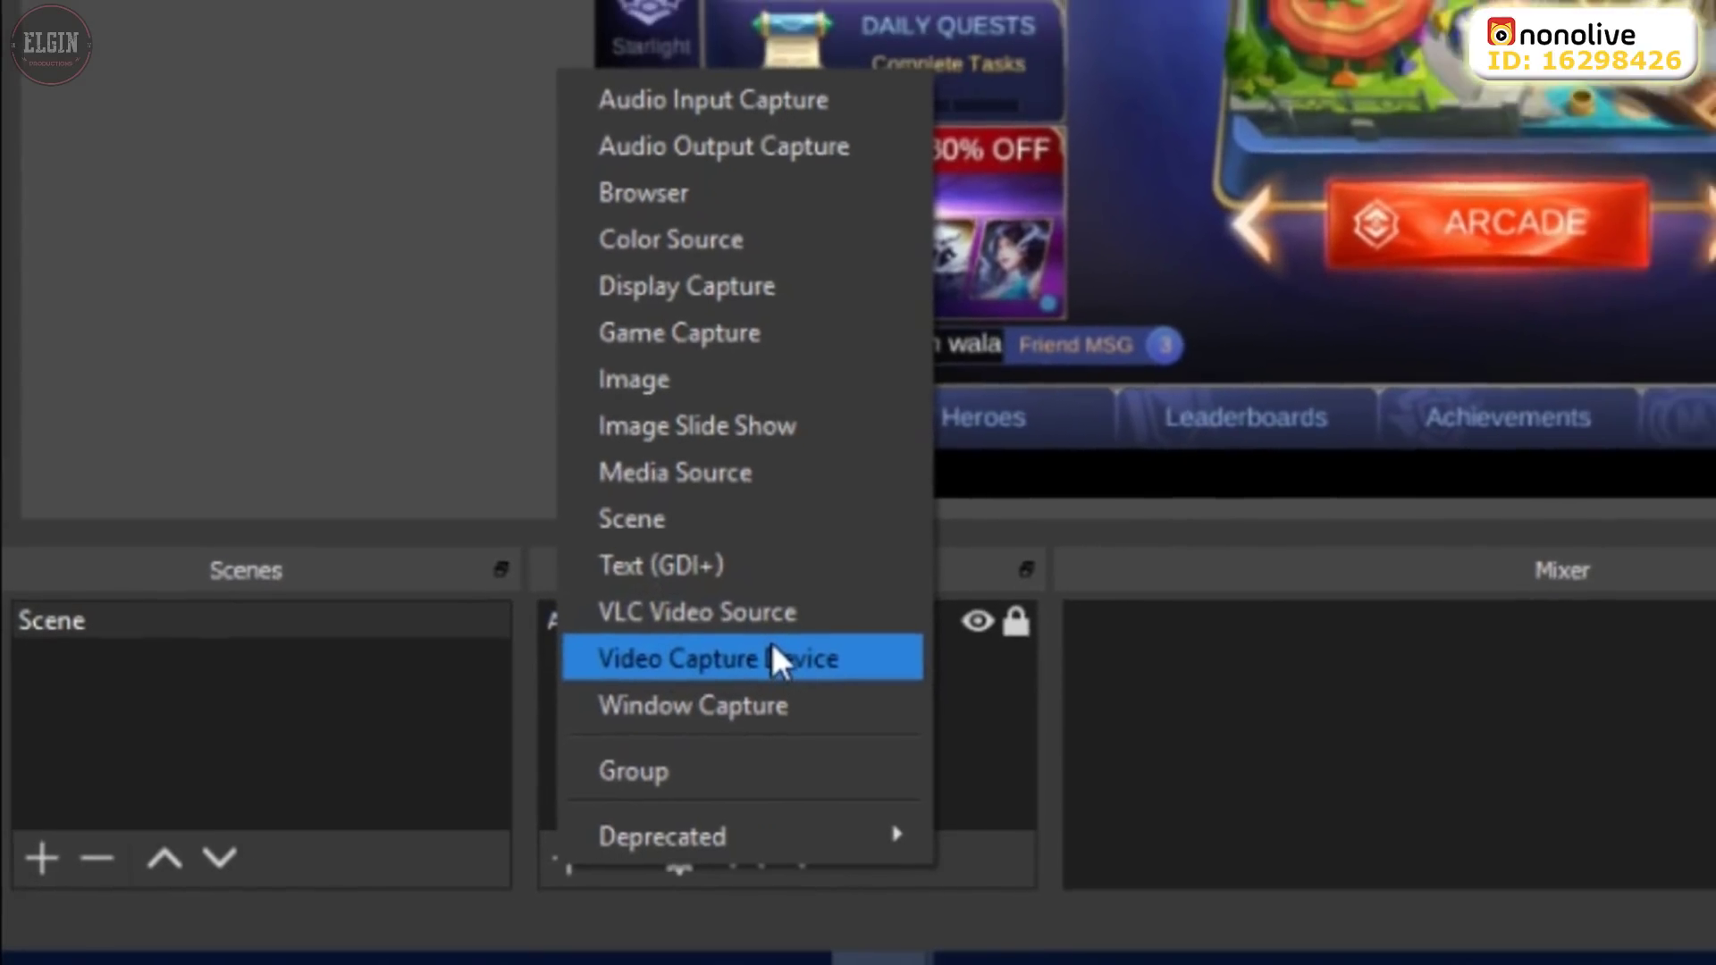
pyautogui.click(849, 638)
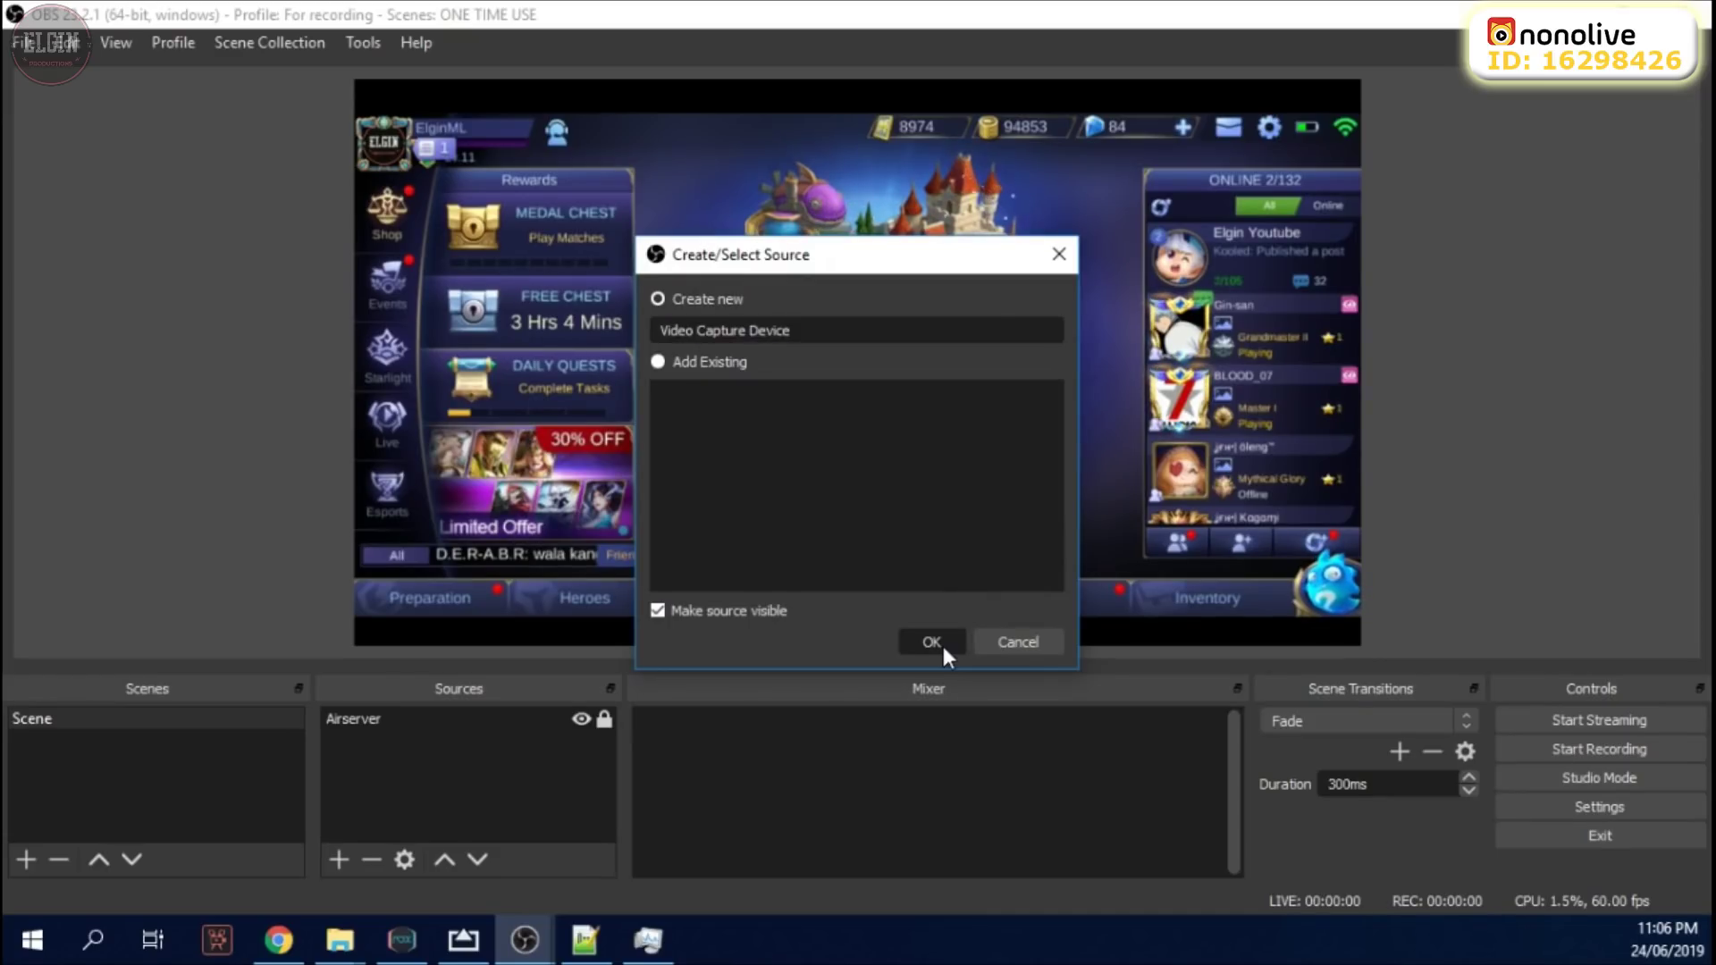
pyautogui.click(942, 647)
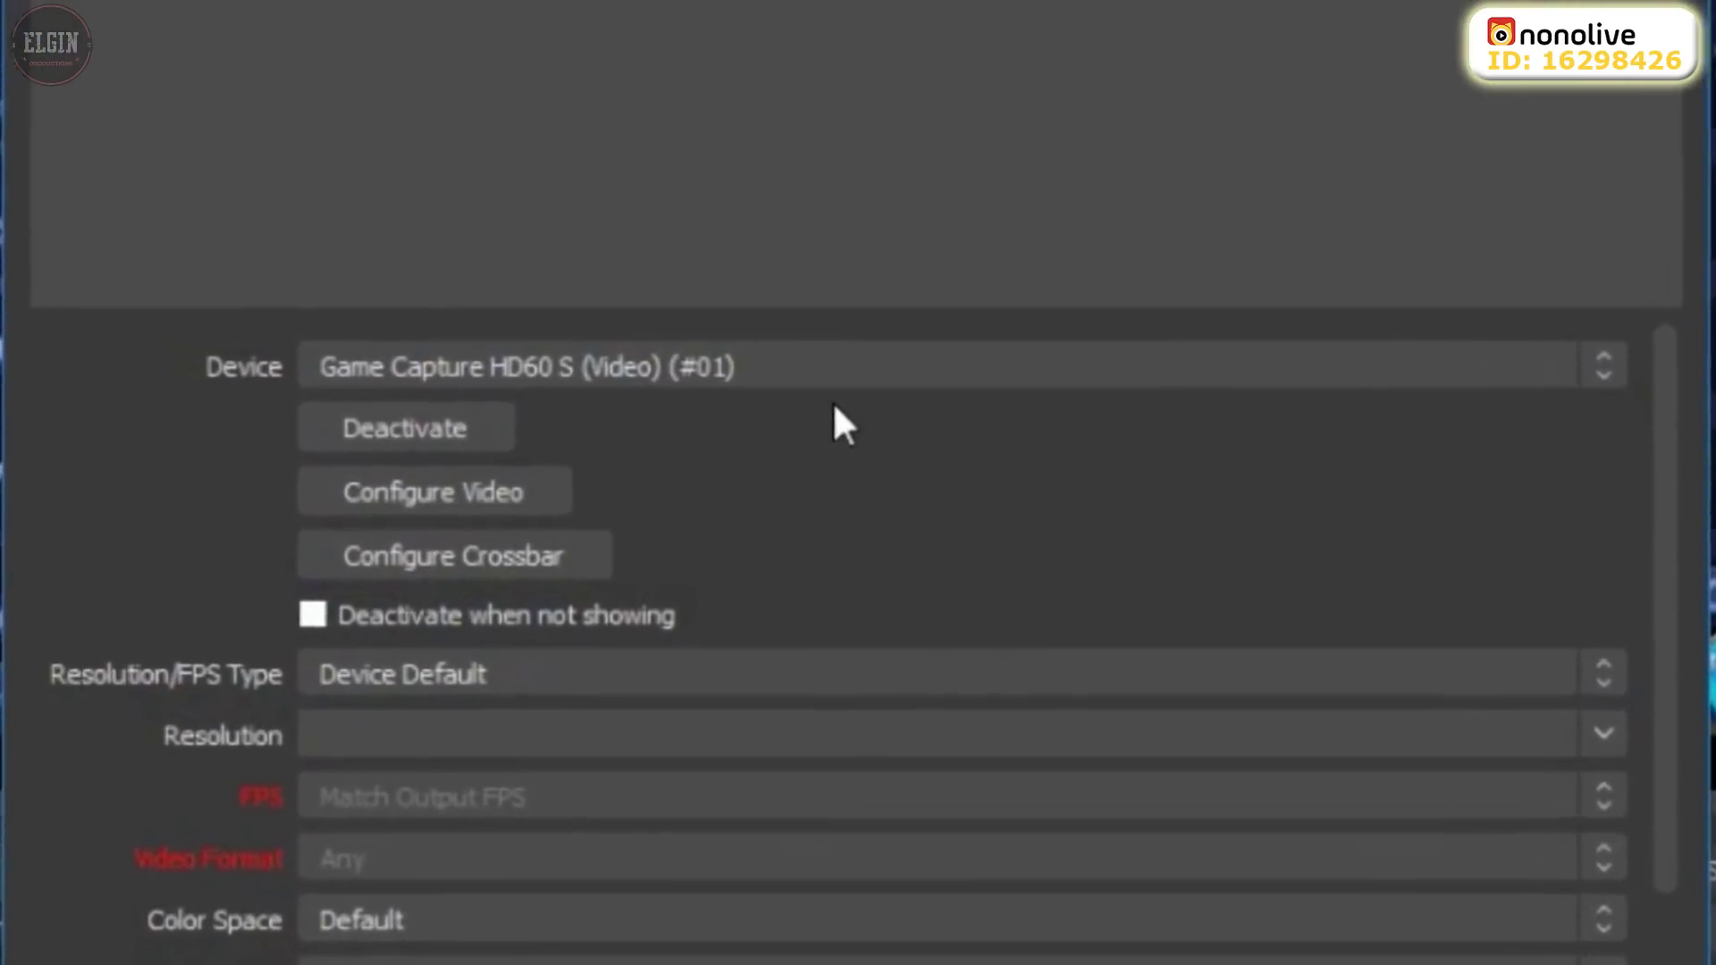
pyautogui.click(845, 423)
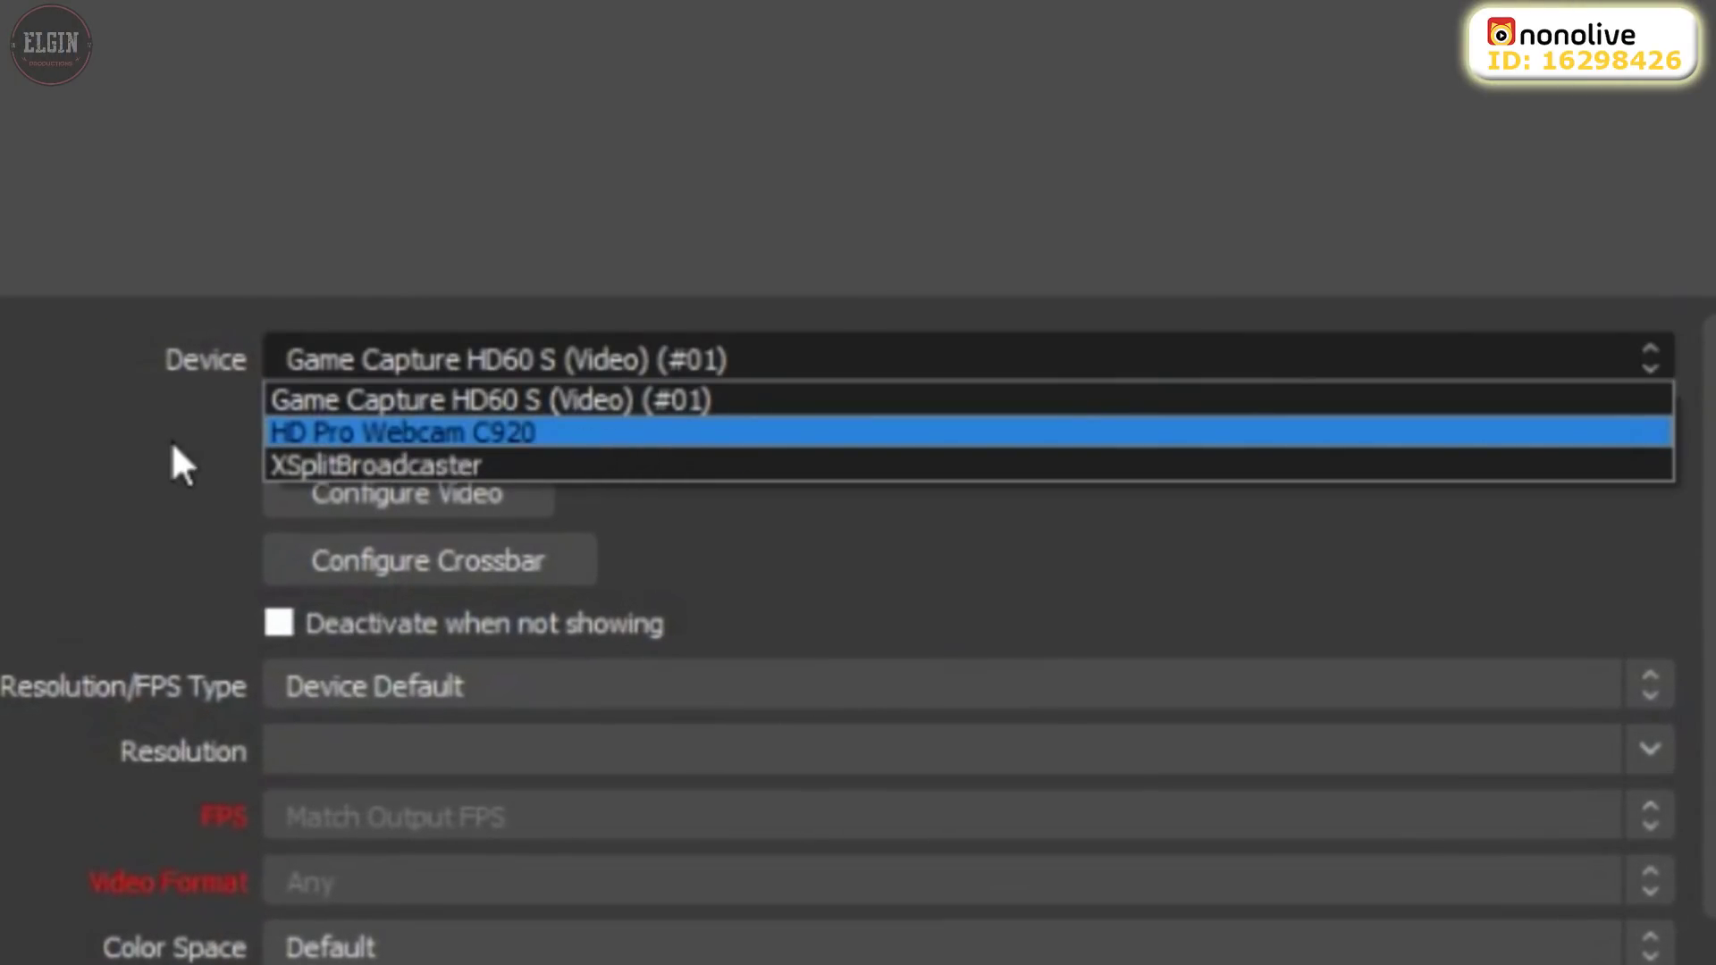
pyautogui.click(383, 431)
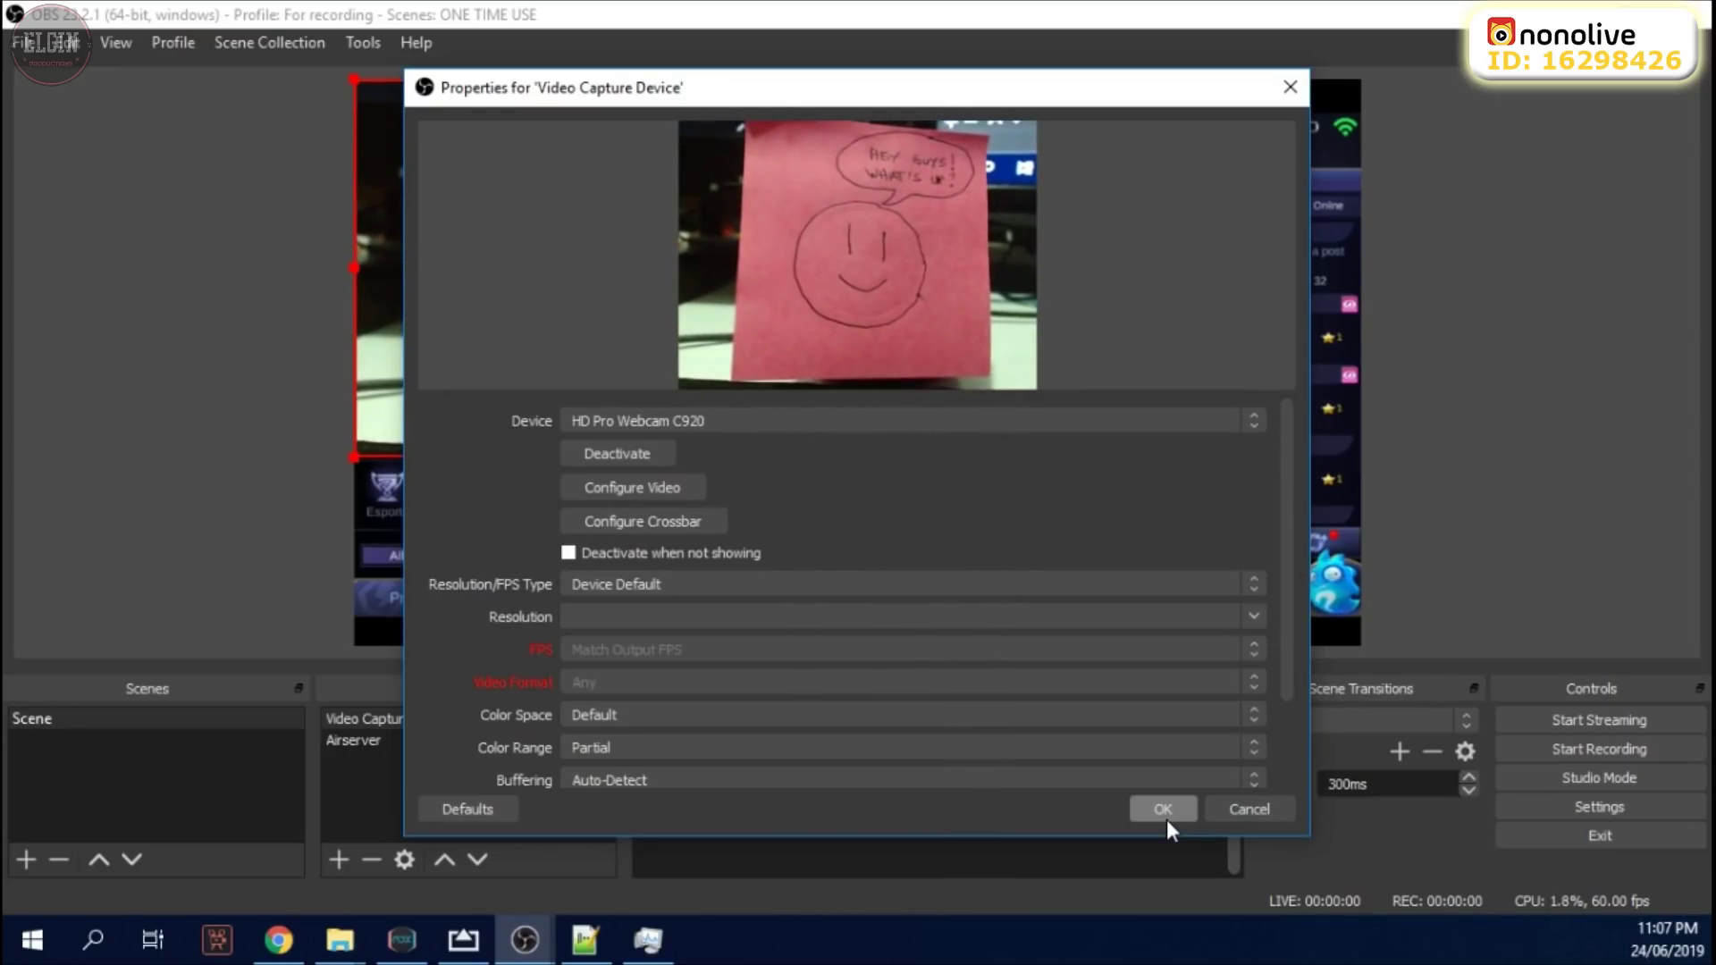
# Shrink the webcam feed and settle it in the game's lower-left corner
pyautogui.click(1162, 811)
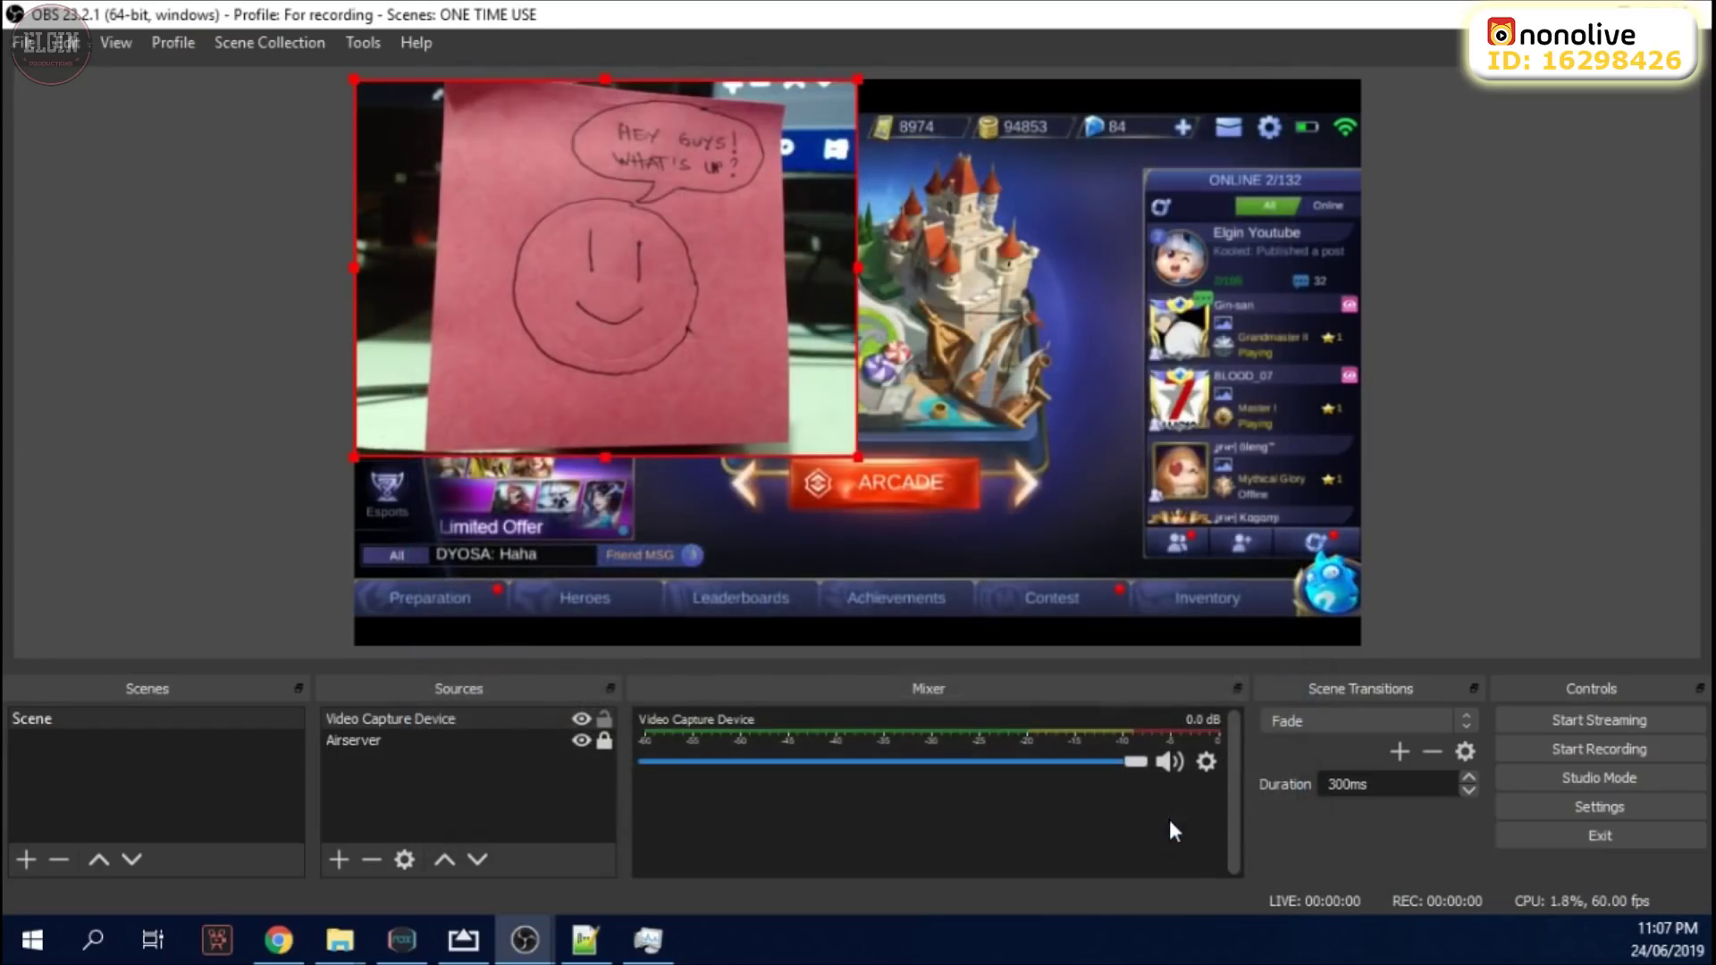
pyautogui.moveTo(679, 125); pyautogui.dragTo(855, 190)
pyautogui.moveTo(1035, 143); pyautogui.dragTo(528, 516)
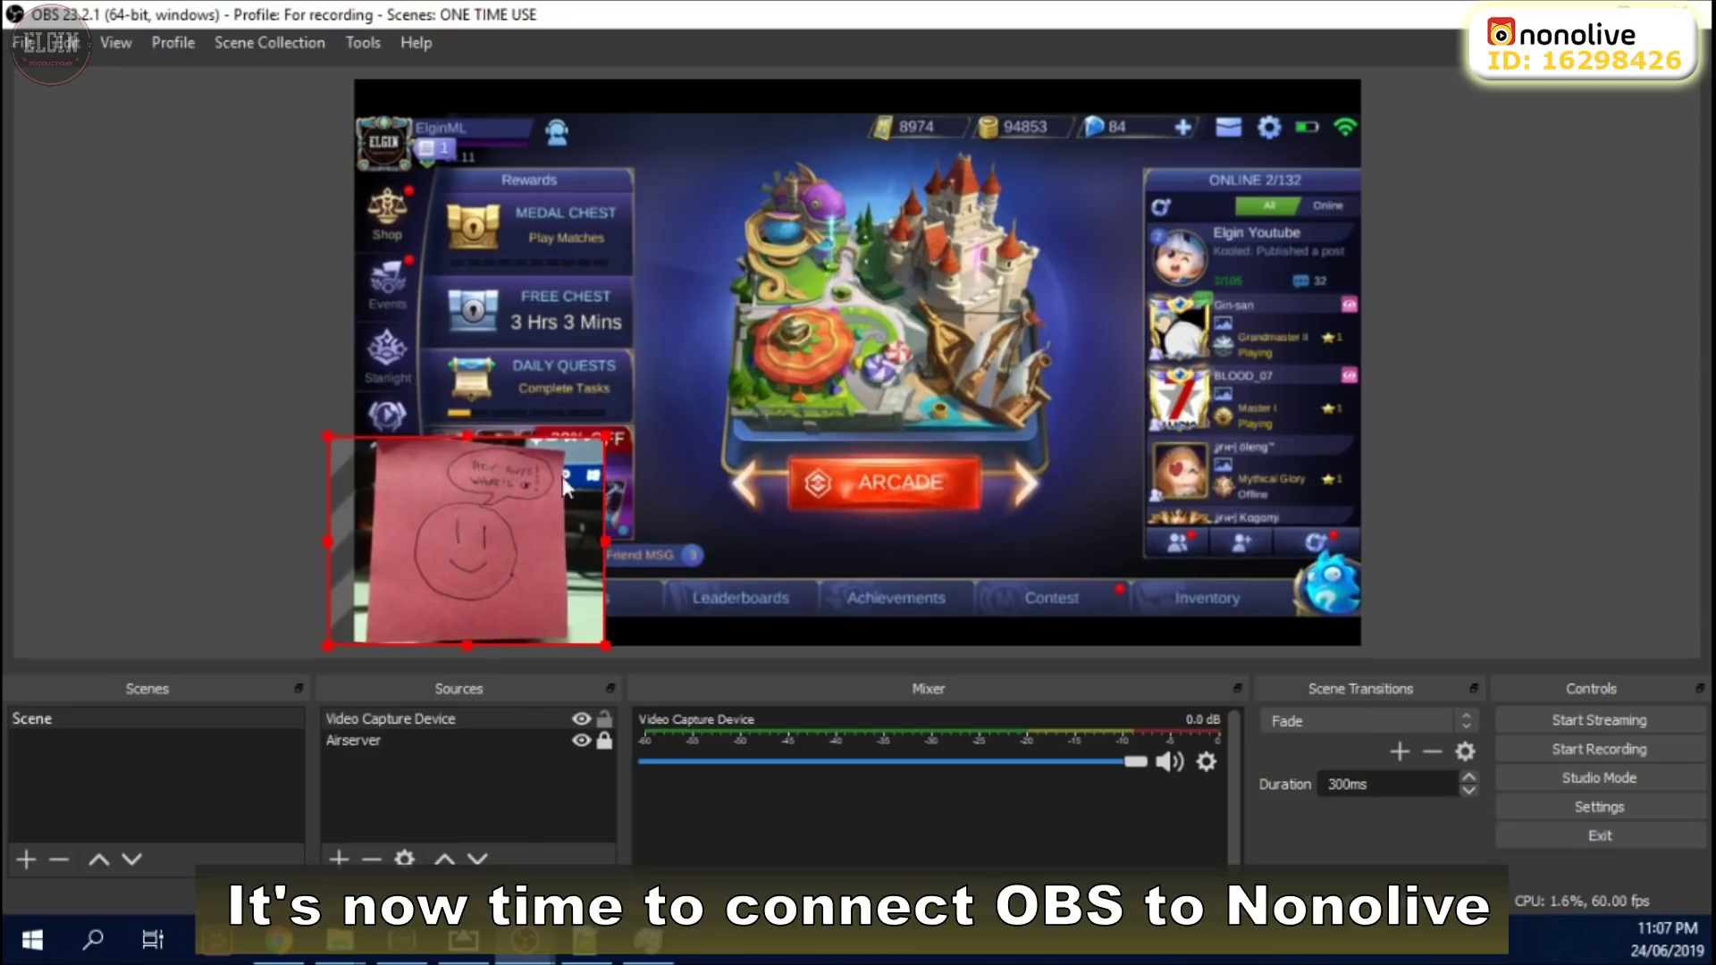
pyautogui.moveTo(606, 436); pyautogui.dragTo(567, 468)
pyautogui.moveTo(487, 536)
pyautogui.mouseDown()
pyautogui.moveTo(522, 532)
pyautogui.moveTo(516, 506)
pyautogui.moveTo(497, 534)
pyautogui.mouseUp()
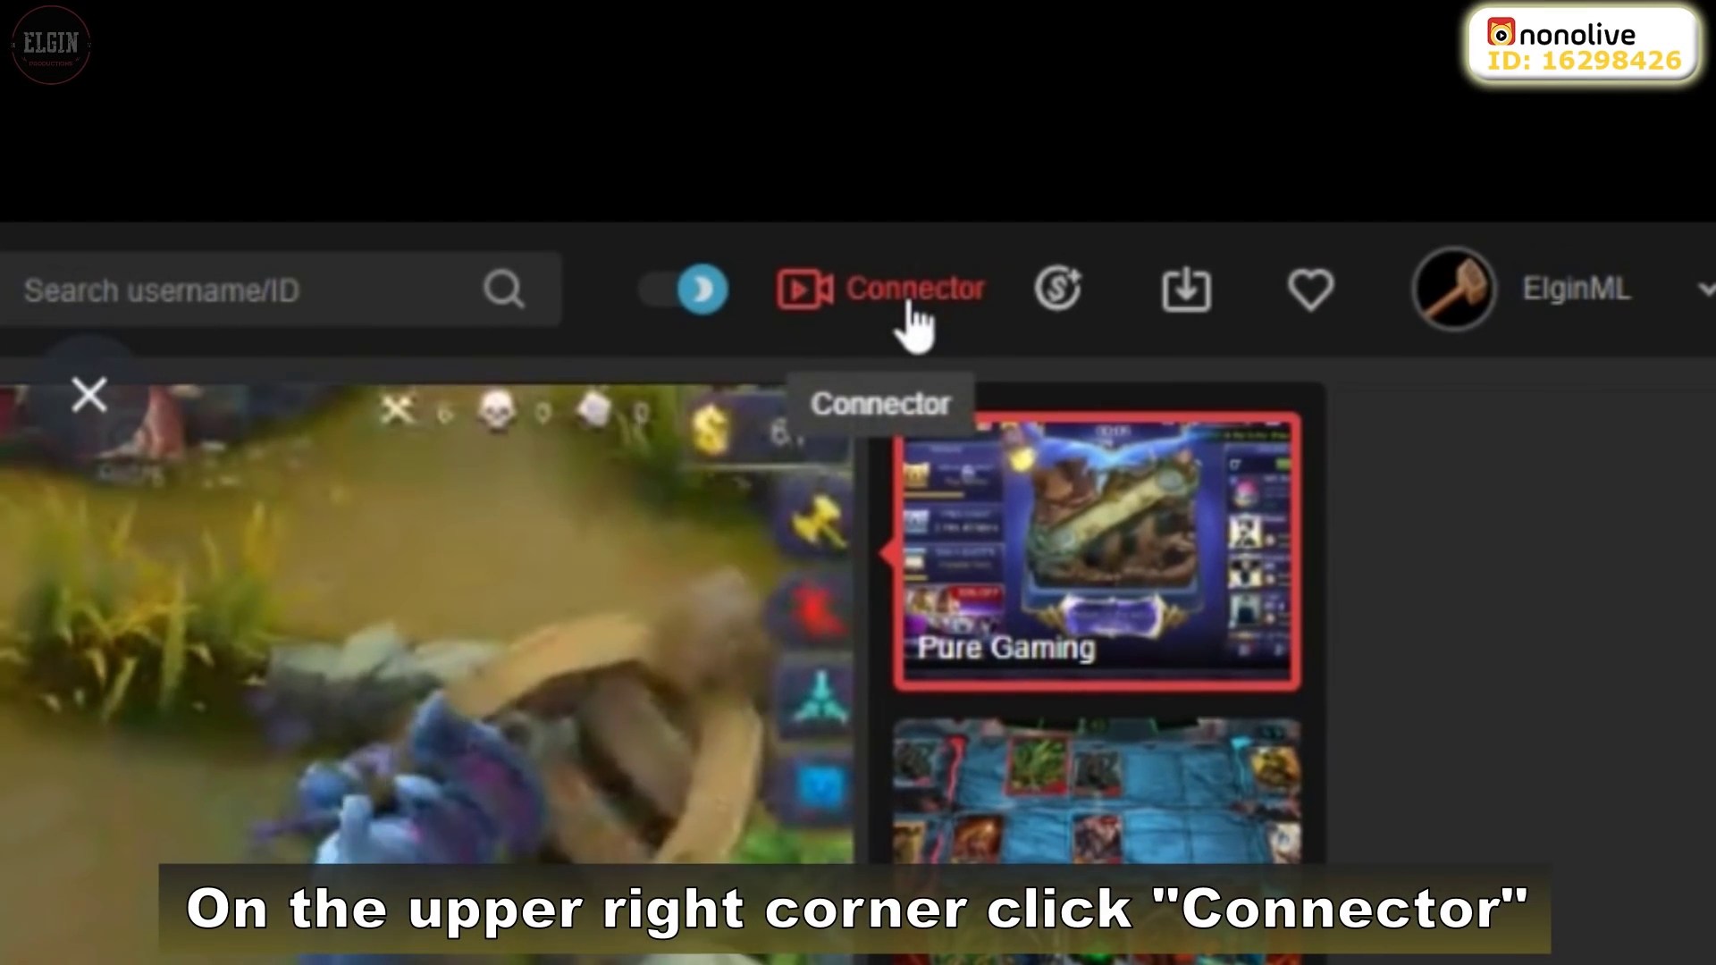
# Show the Android and iOS connector options from the Nonolive header's Connector link
pyautogui.click(913, 313)
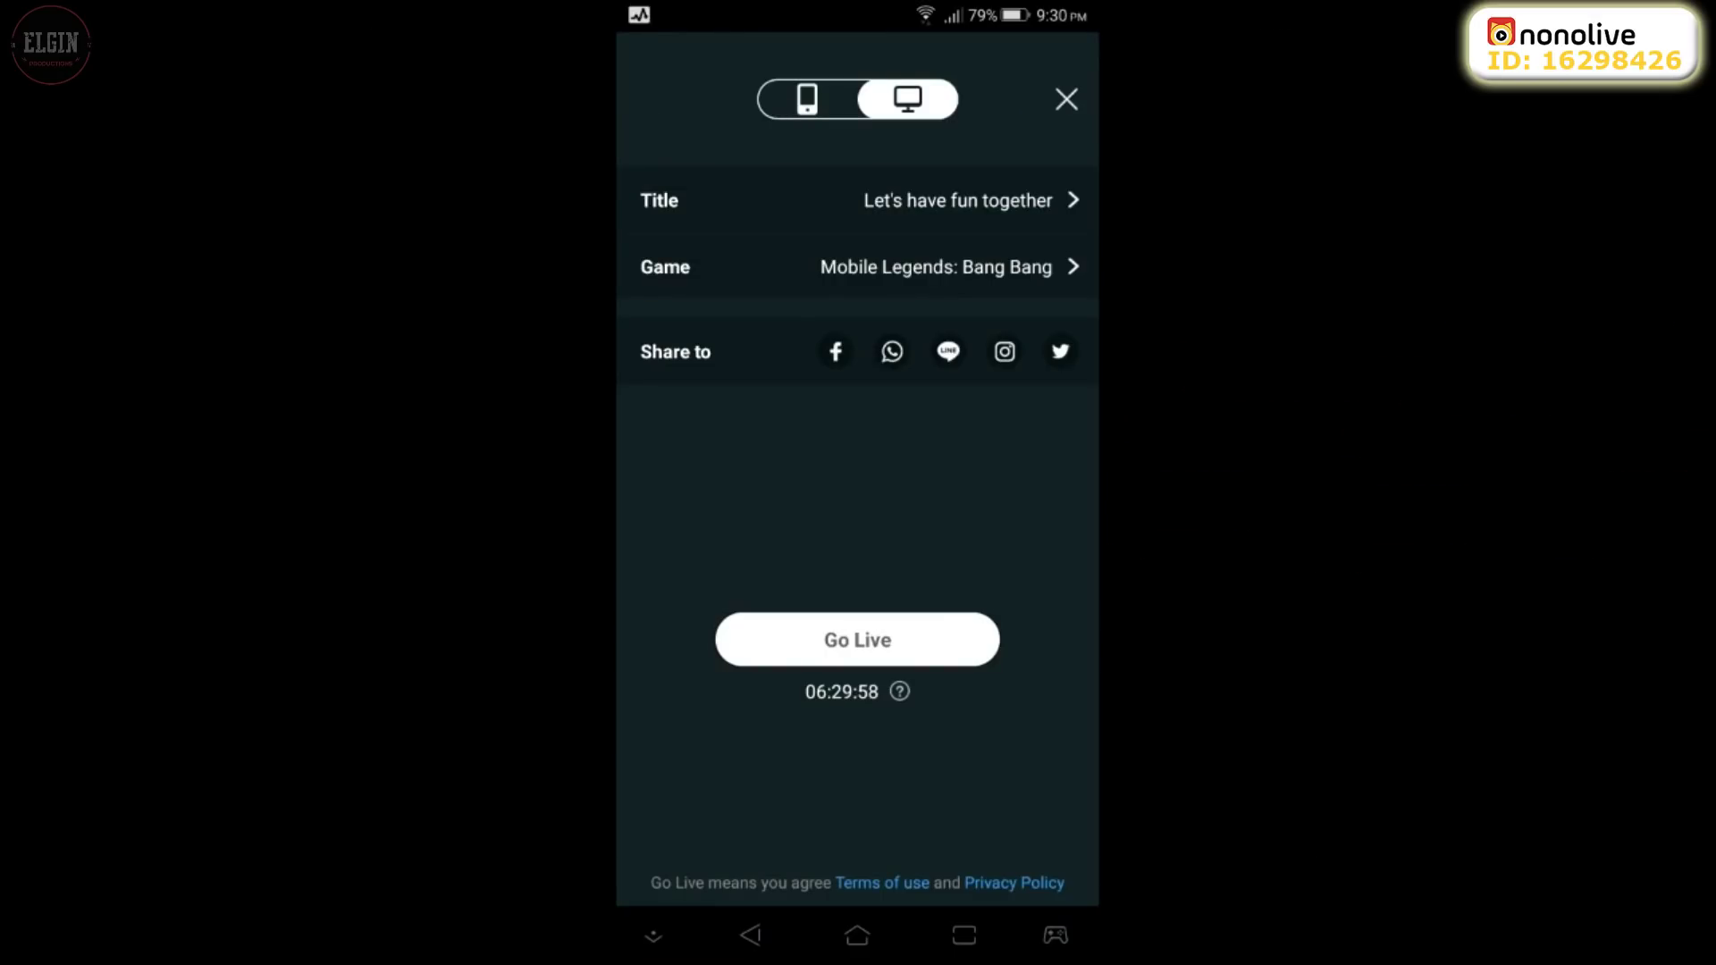
# Go live on Nonolive with Mobile Legends: Bang Bang and bring up the connector page's RTMP URL and key
pyautogui.click(947, 266)
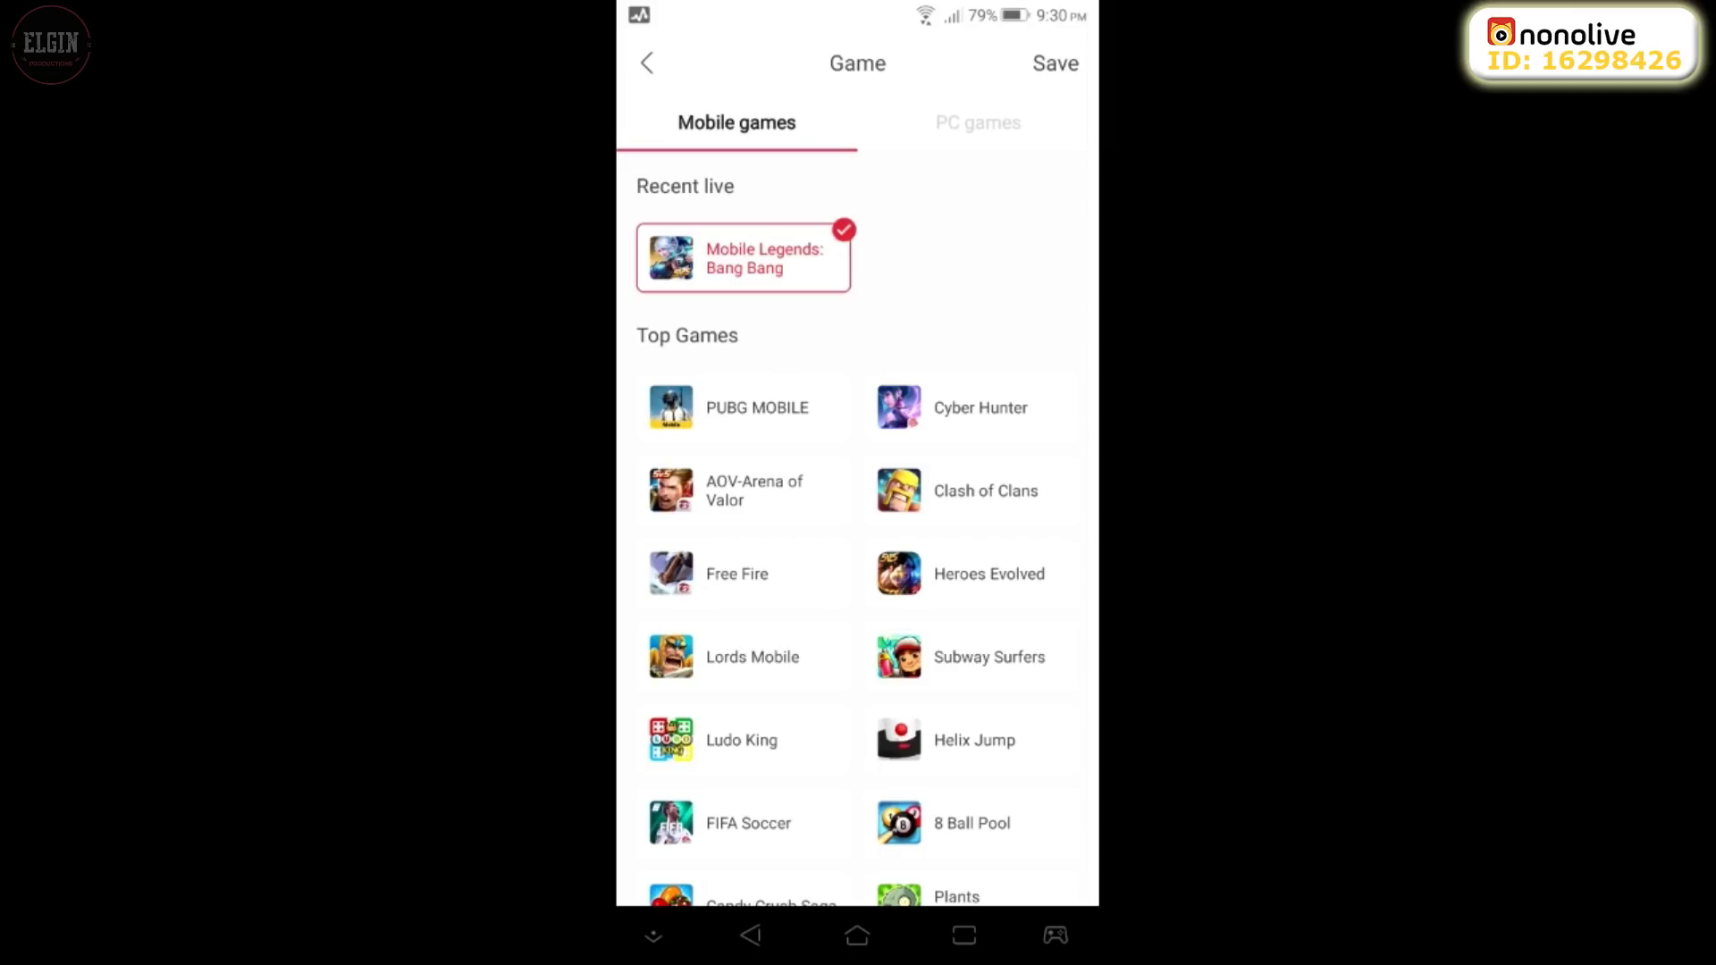
pyautogui.scroll(-10, 858, 537)
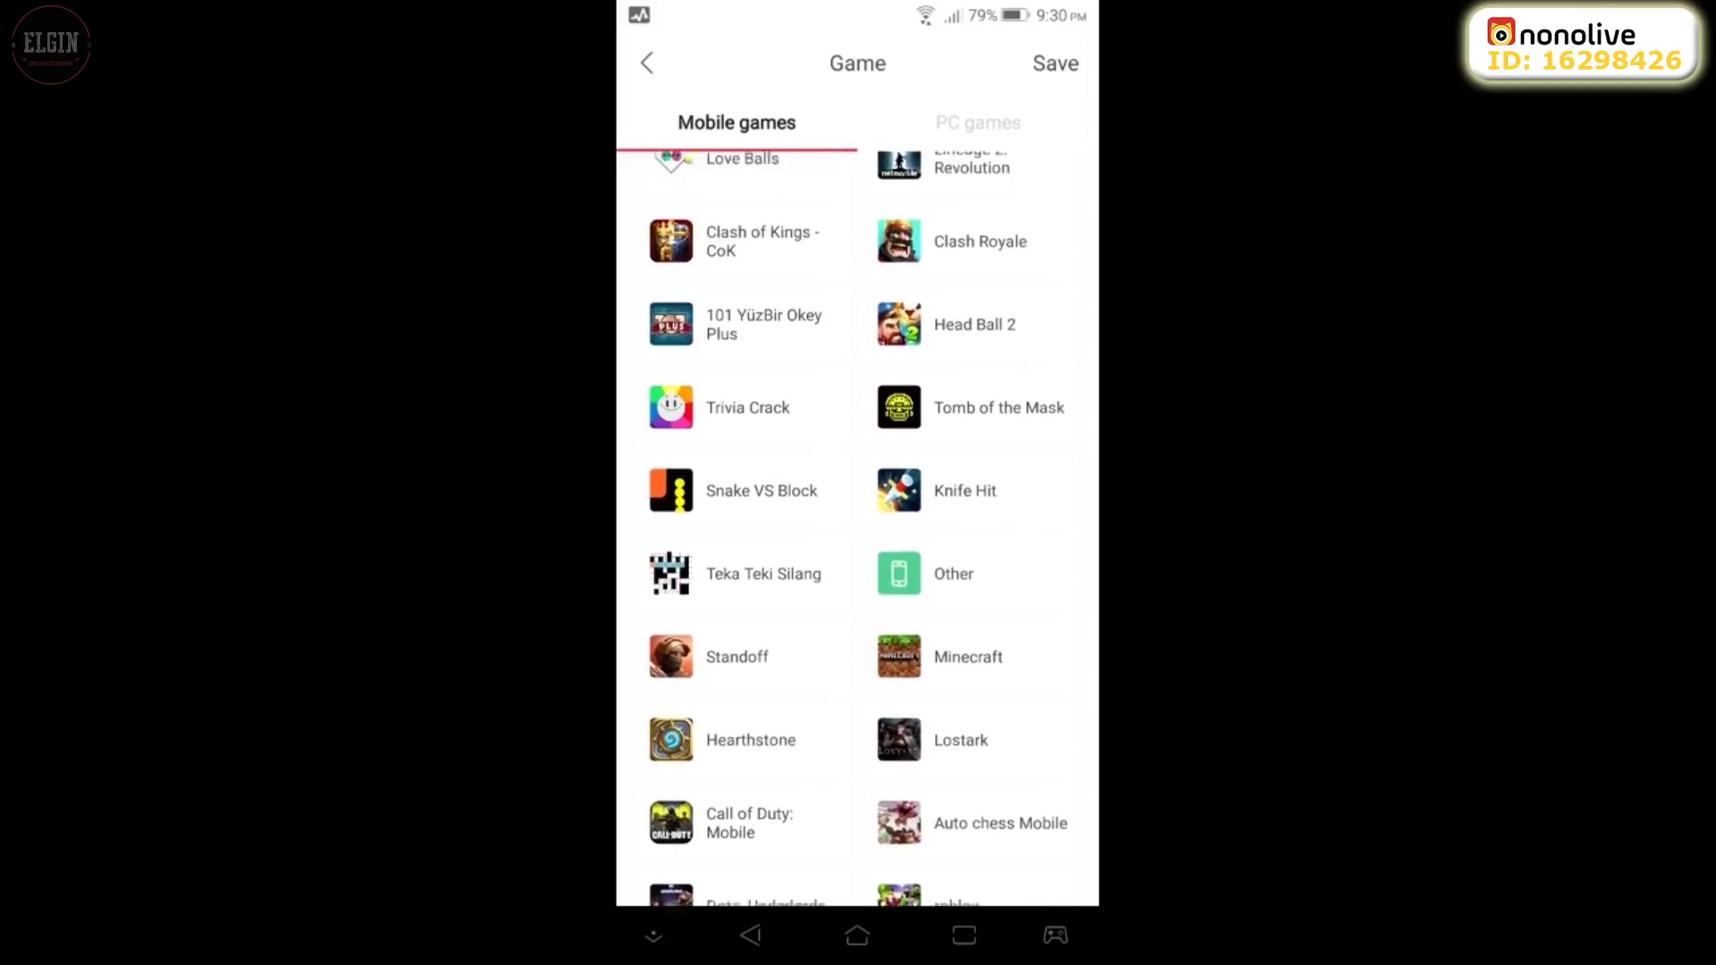
pyautogui.scroll(10, 858, 536)
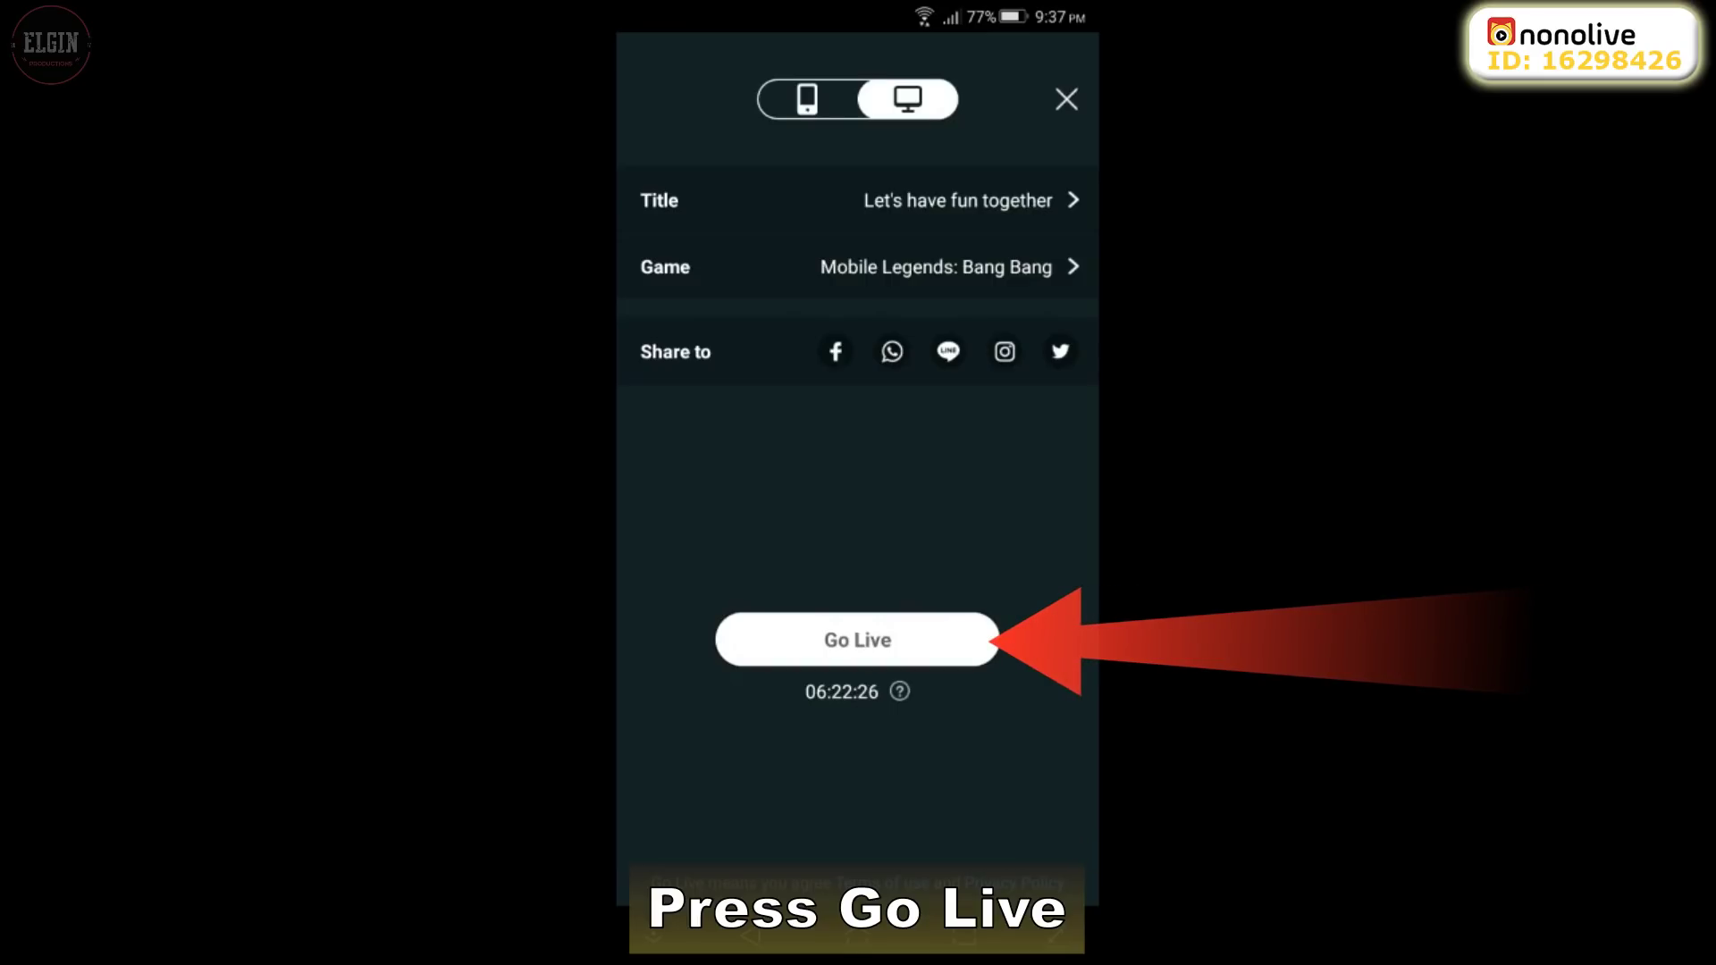
pyautogui.click(858, 640)
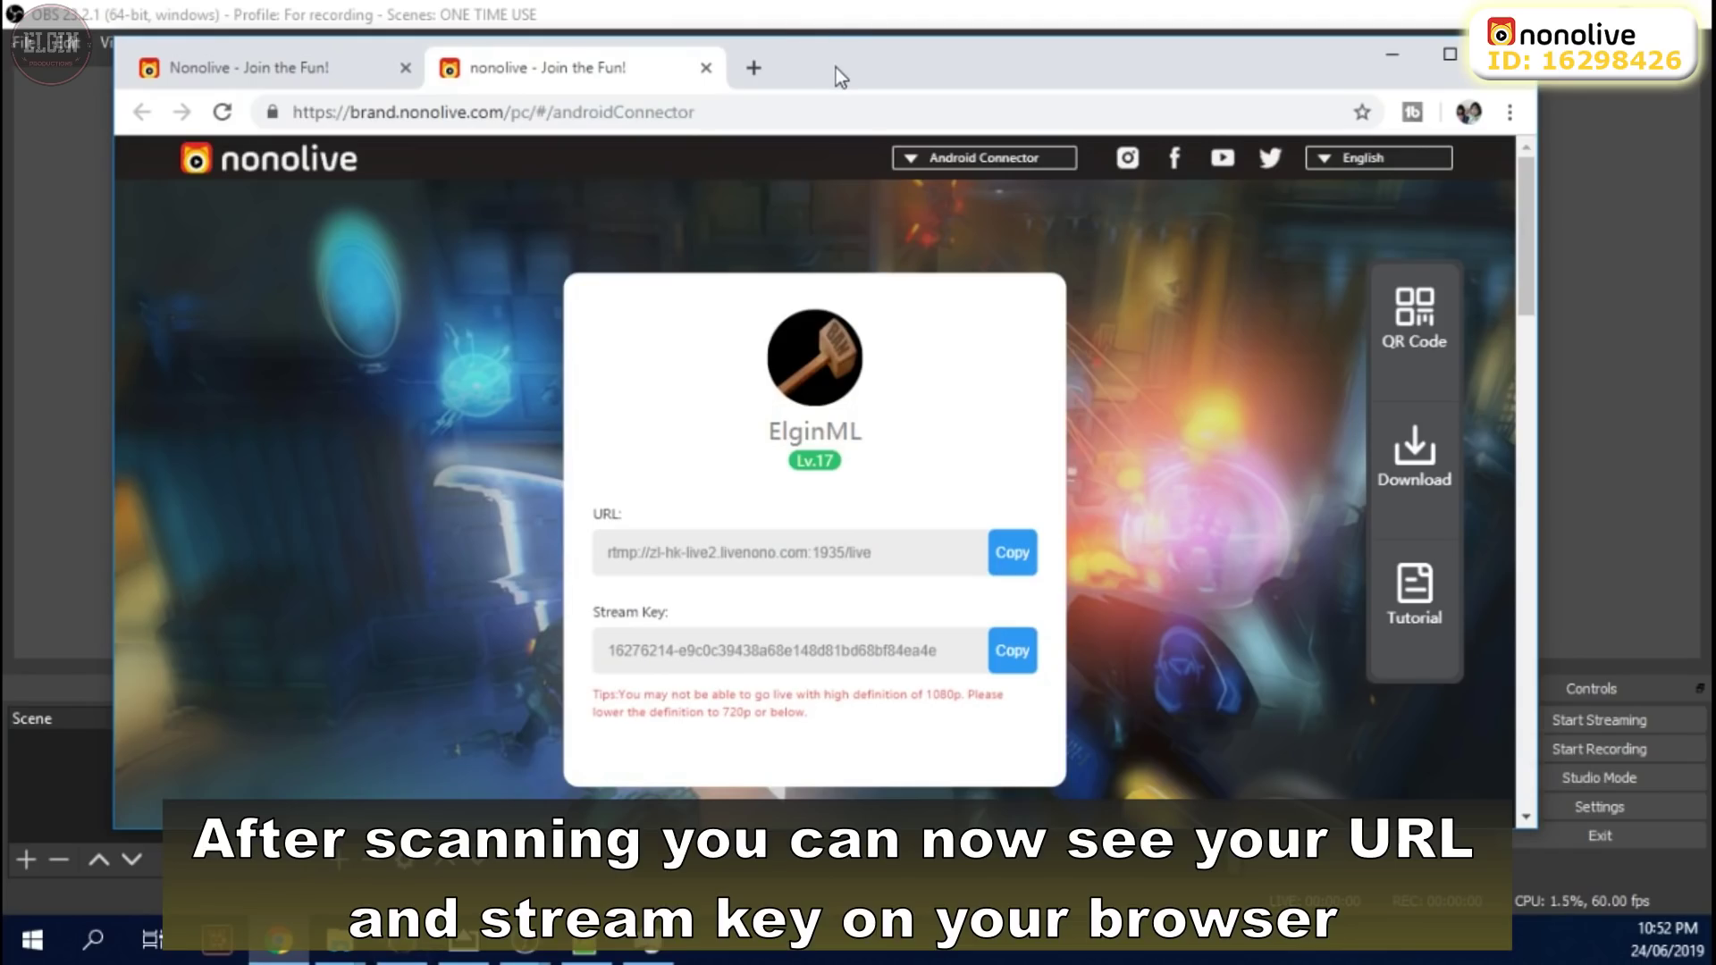
pyautogui.moveTo(840, 76)
pyautogui.mouseDown()
pyautogui.moveTo(769, 2)
pyautogui.moveTo(895, 48)
pyautogui.moveTo(860, 56)
pyautogui.mouseUp()
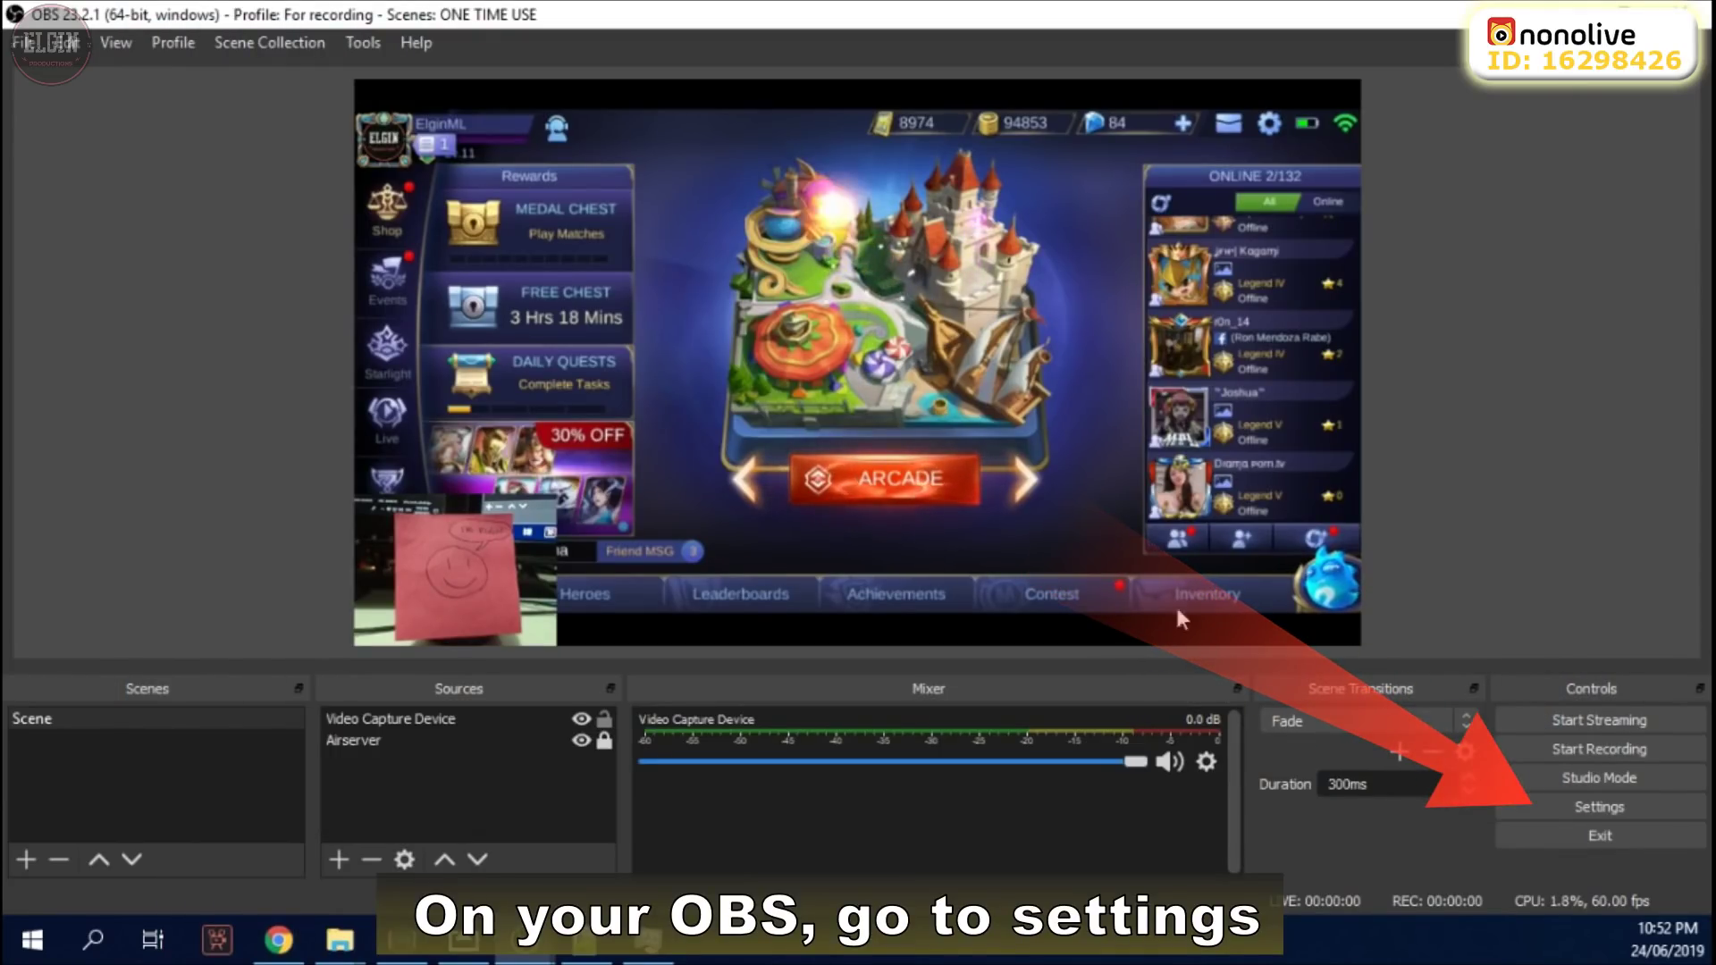
# Open the Stream page of OBS Settings, using the Custom service, and select the empty Server field
pyautogui.click(1569, 804)
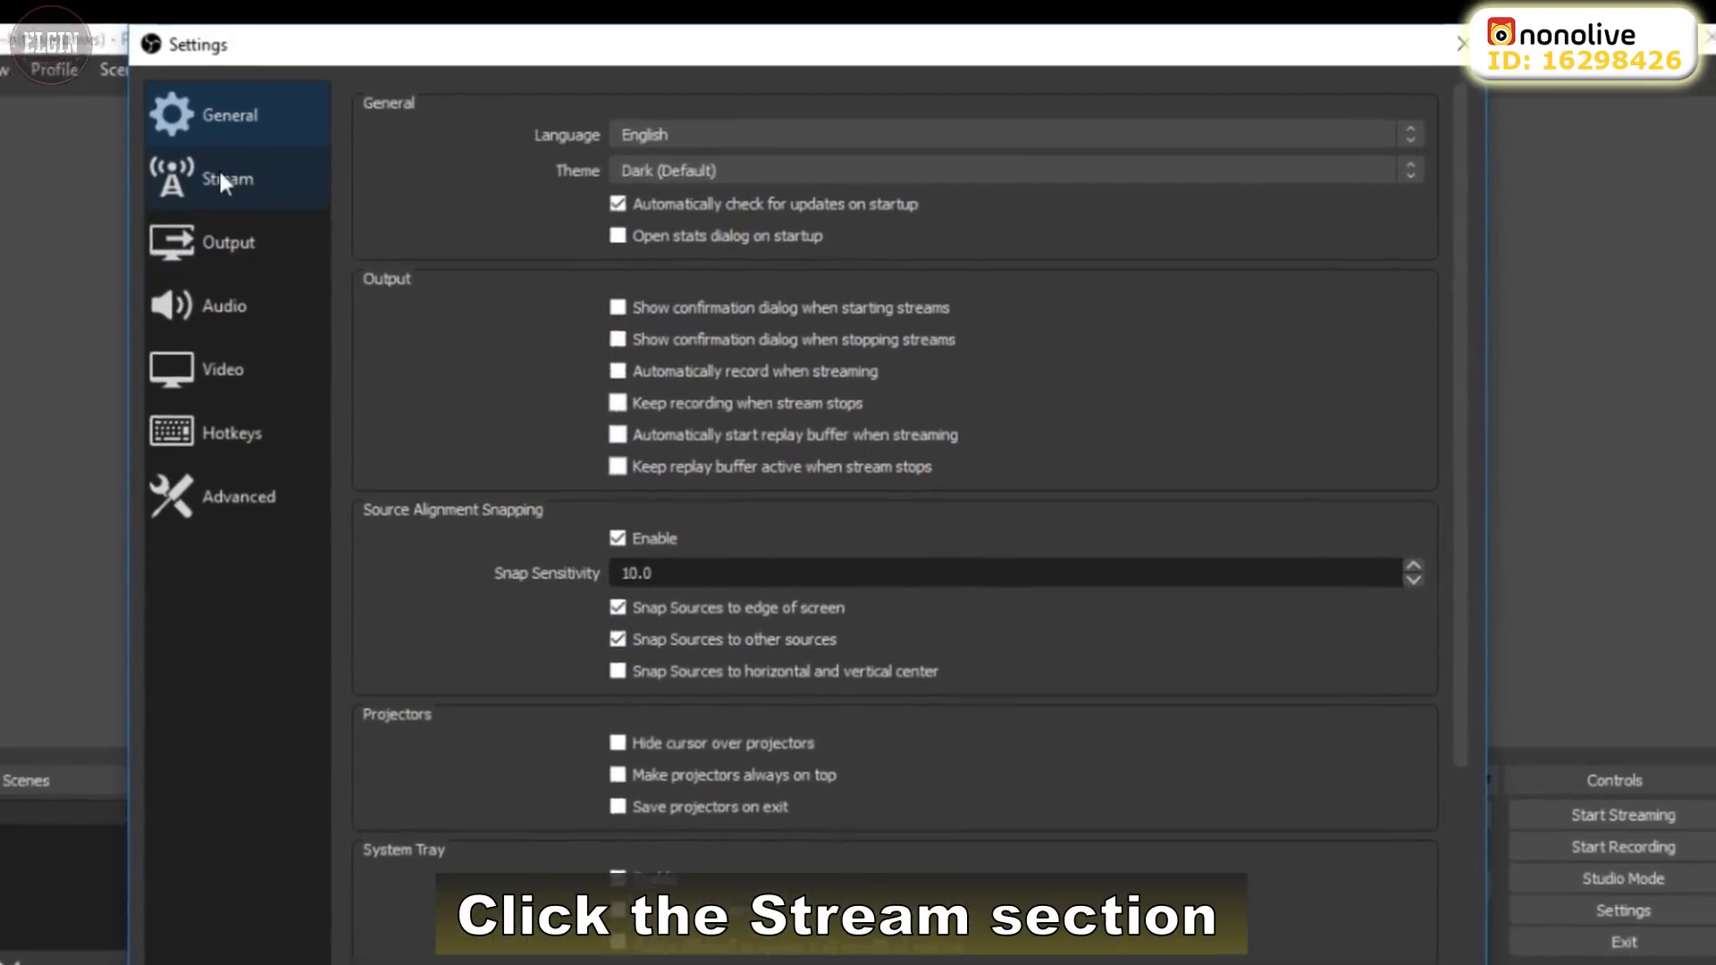
pyautogui.click(324, 136)
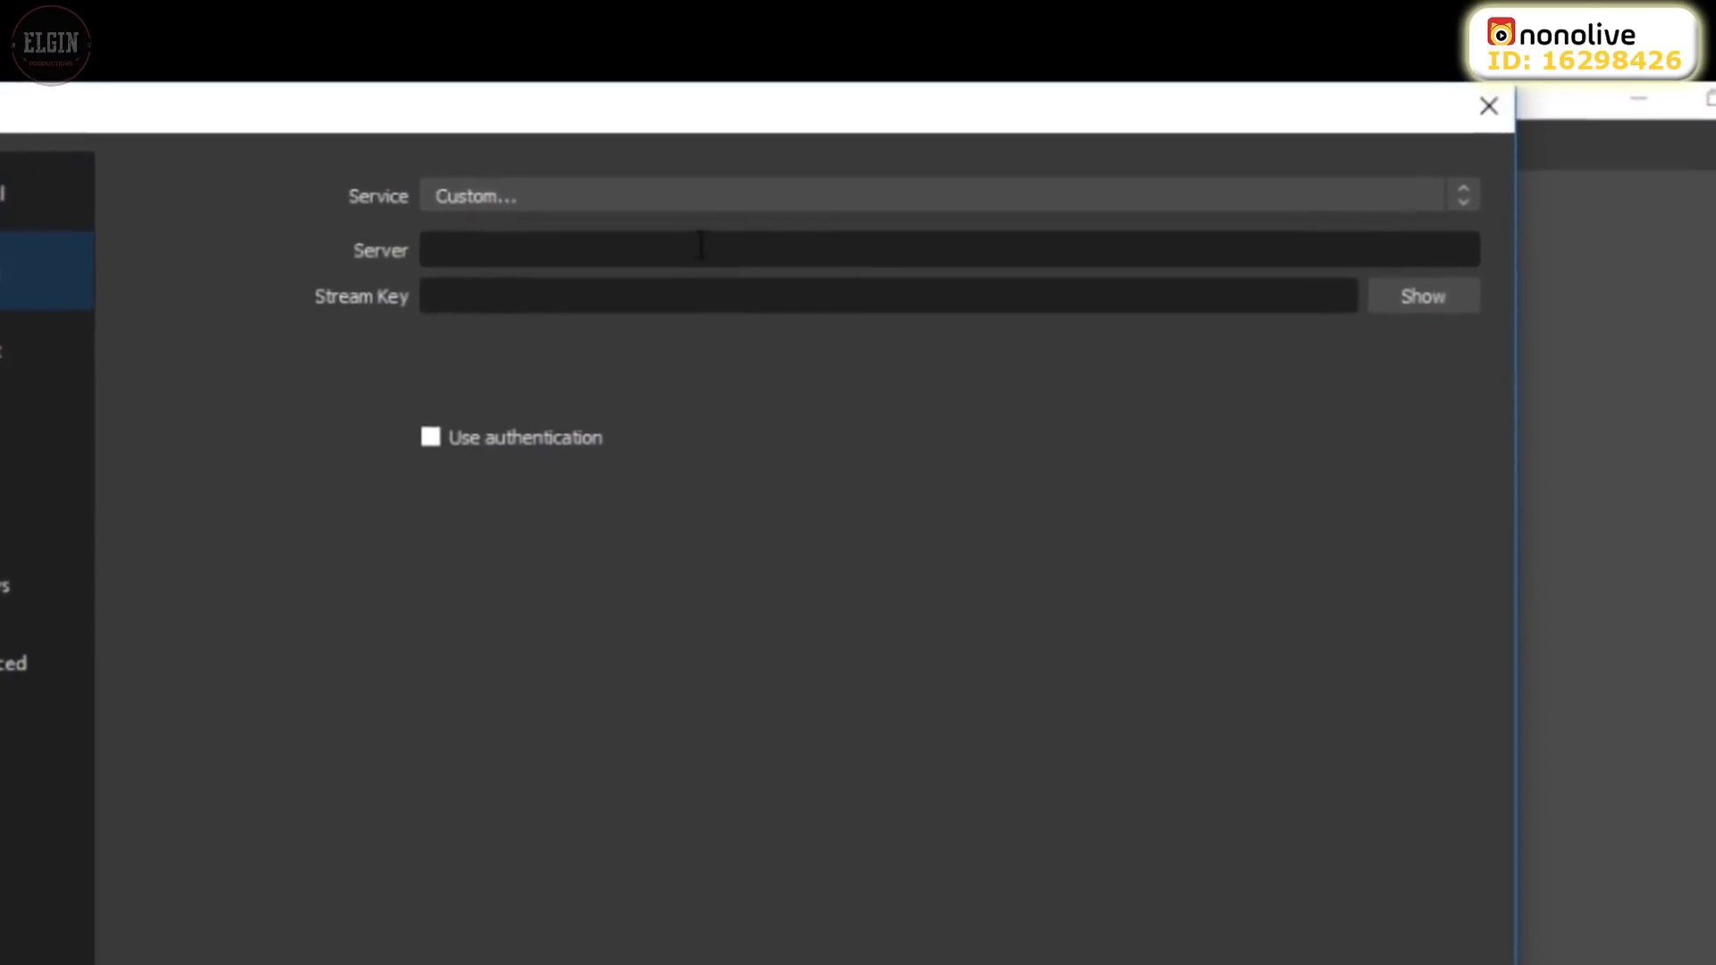
pyautogui.click(601, 253)
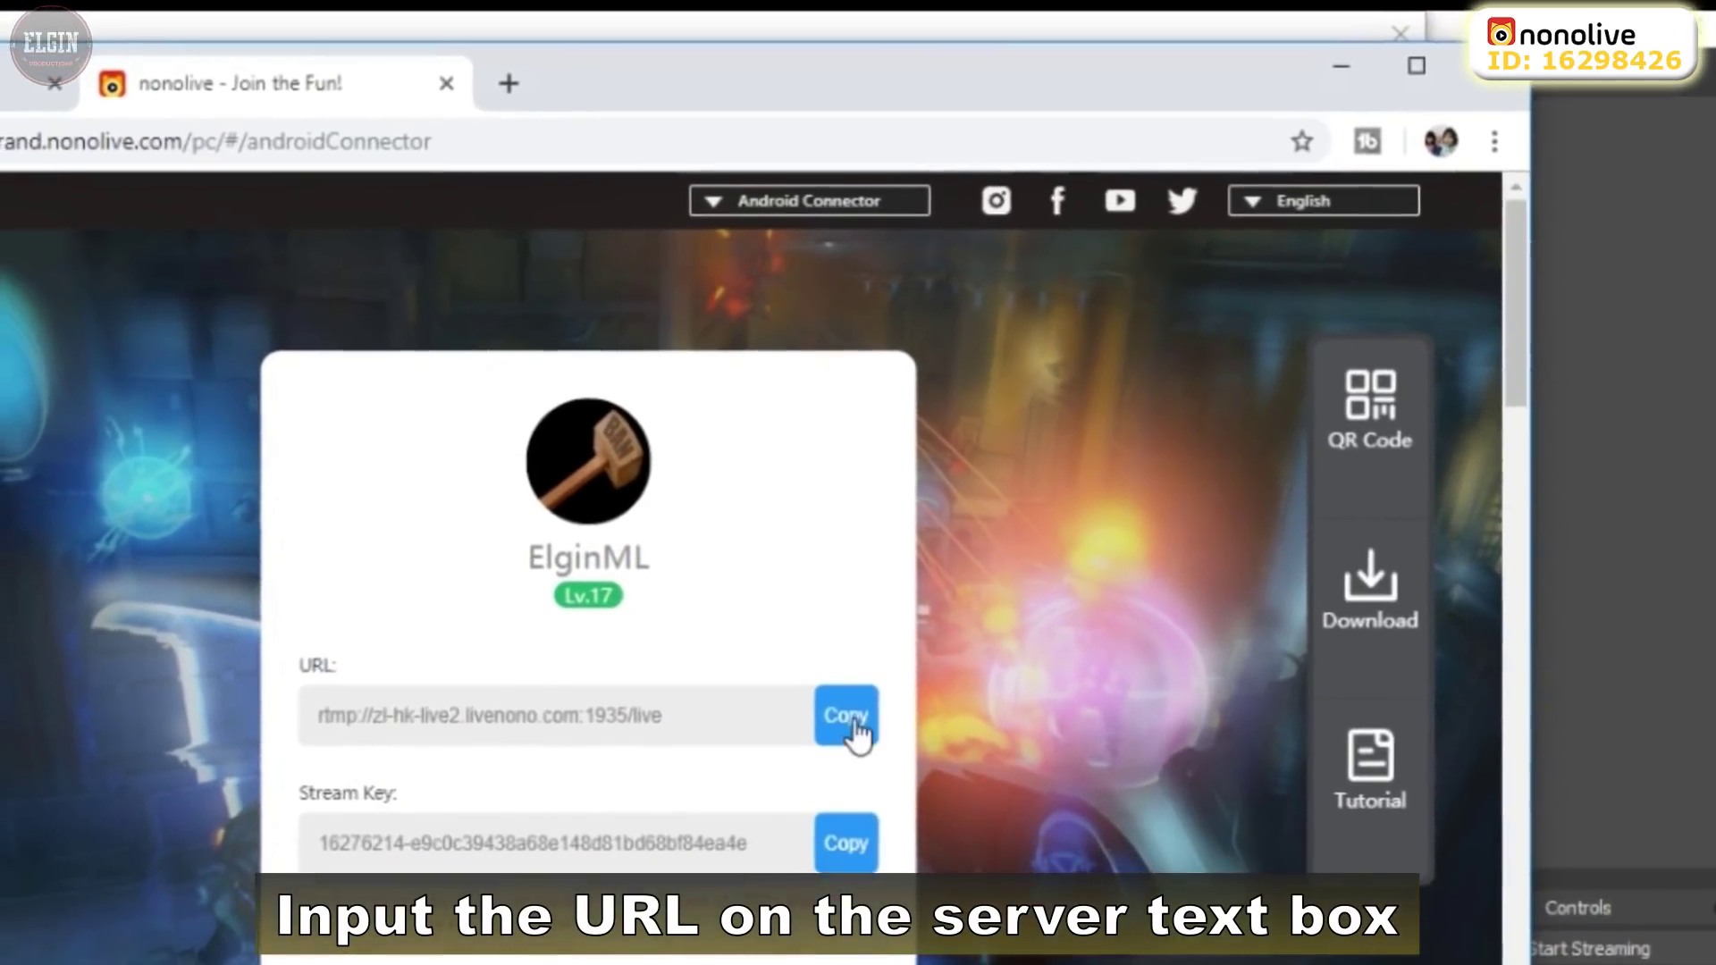
# Paste rtmp://zl-hk-live2.livenono.com:1935/live as the Server and the Nonolive stream key into Stream Key
pyautogui.click(849, 715)
pyautogui.click(1557, 487)
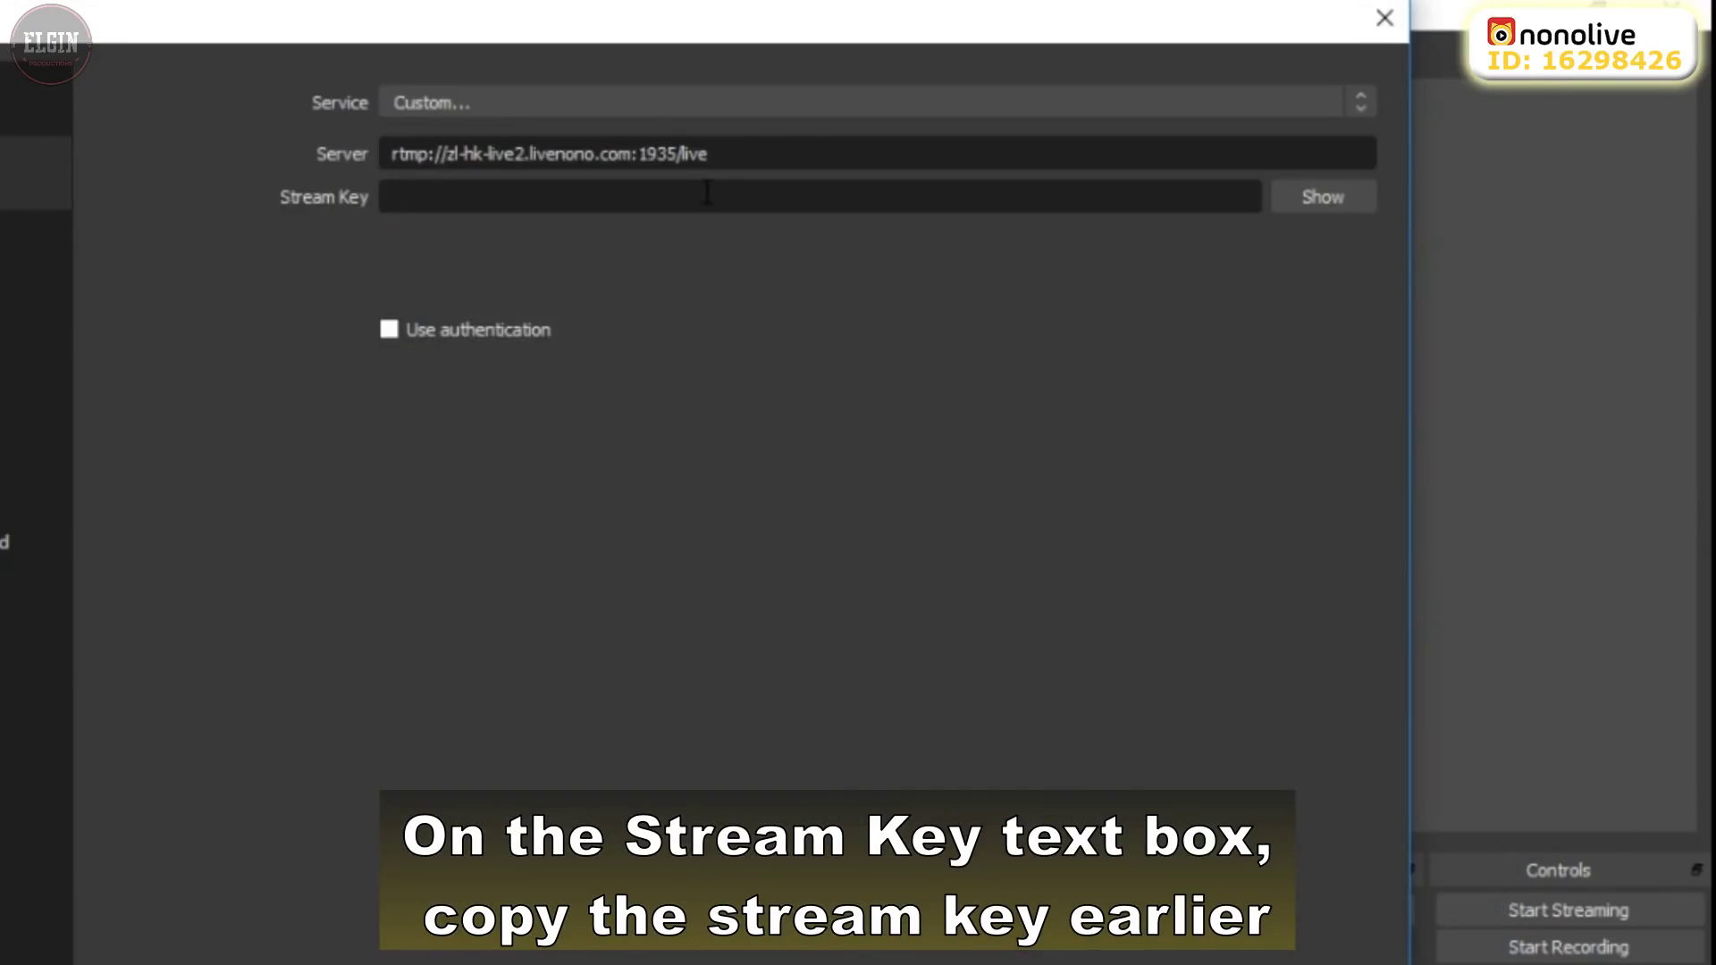
pyautogui.click(801, 367)
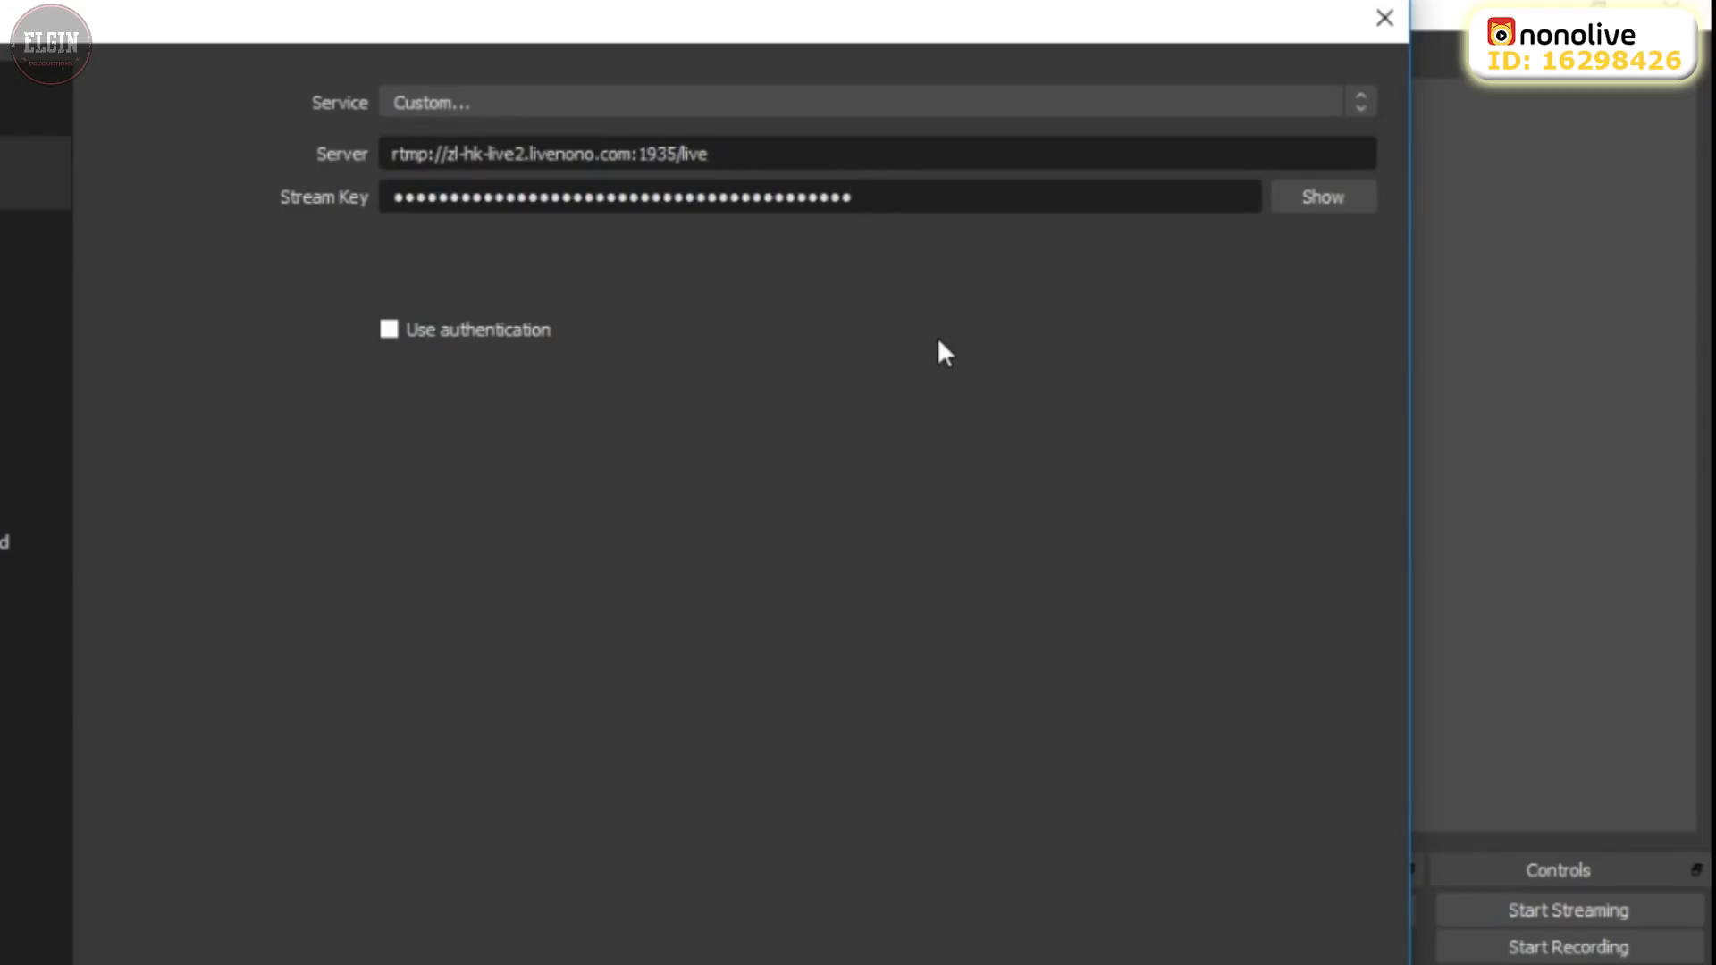
pyautogui.moveTo(697, 38); pyautogui.dragTo(639, 105)
pyautogui.moveTo(54, 89); pyautogui.dragTo(161, 52)
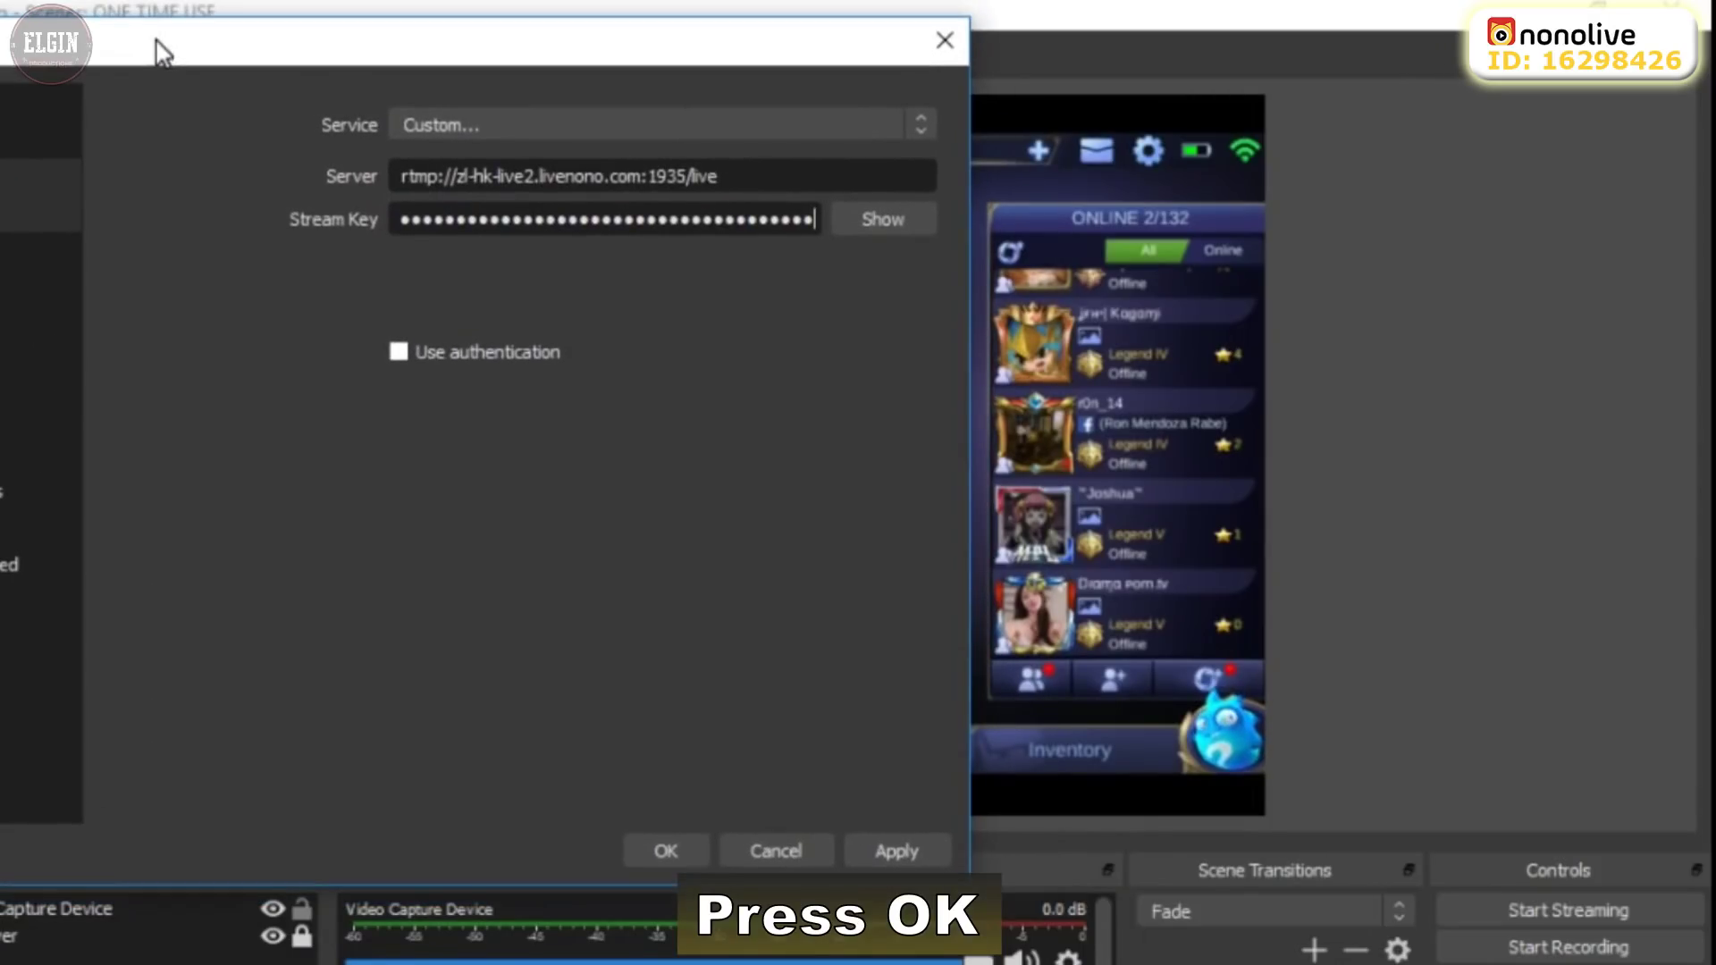
# Confirm the Nonolive stream settings with OK and start streaming the game-and-webcam scene
pyautogui.click(672, 853)
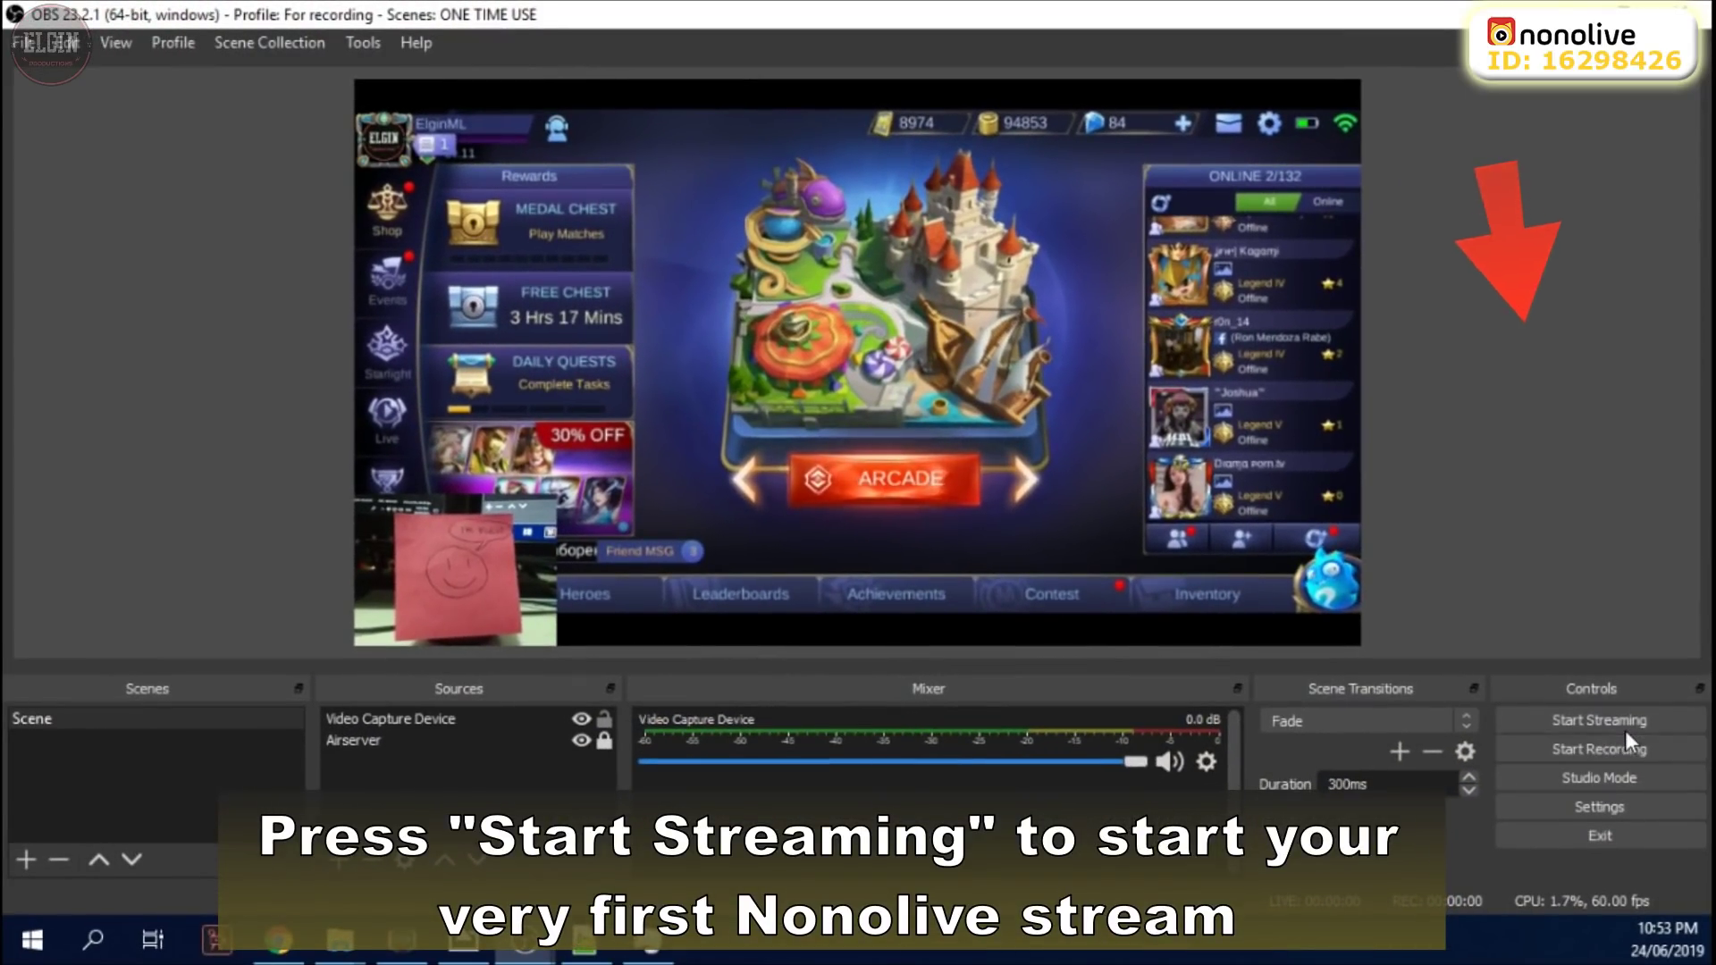
pyautogui.click(1620, 729)
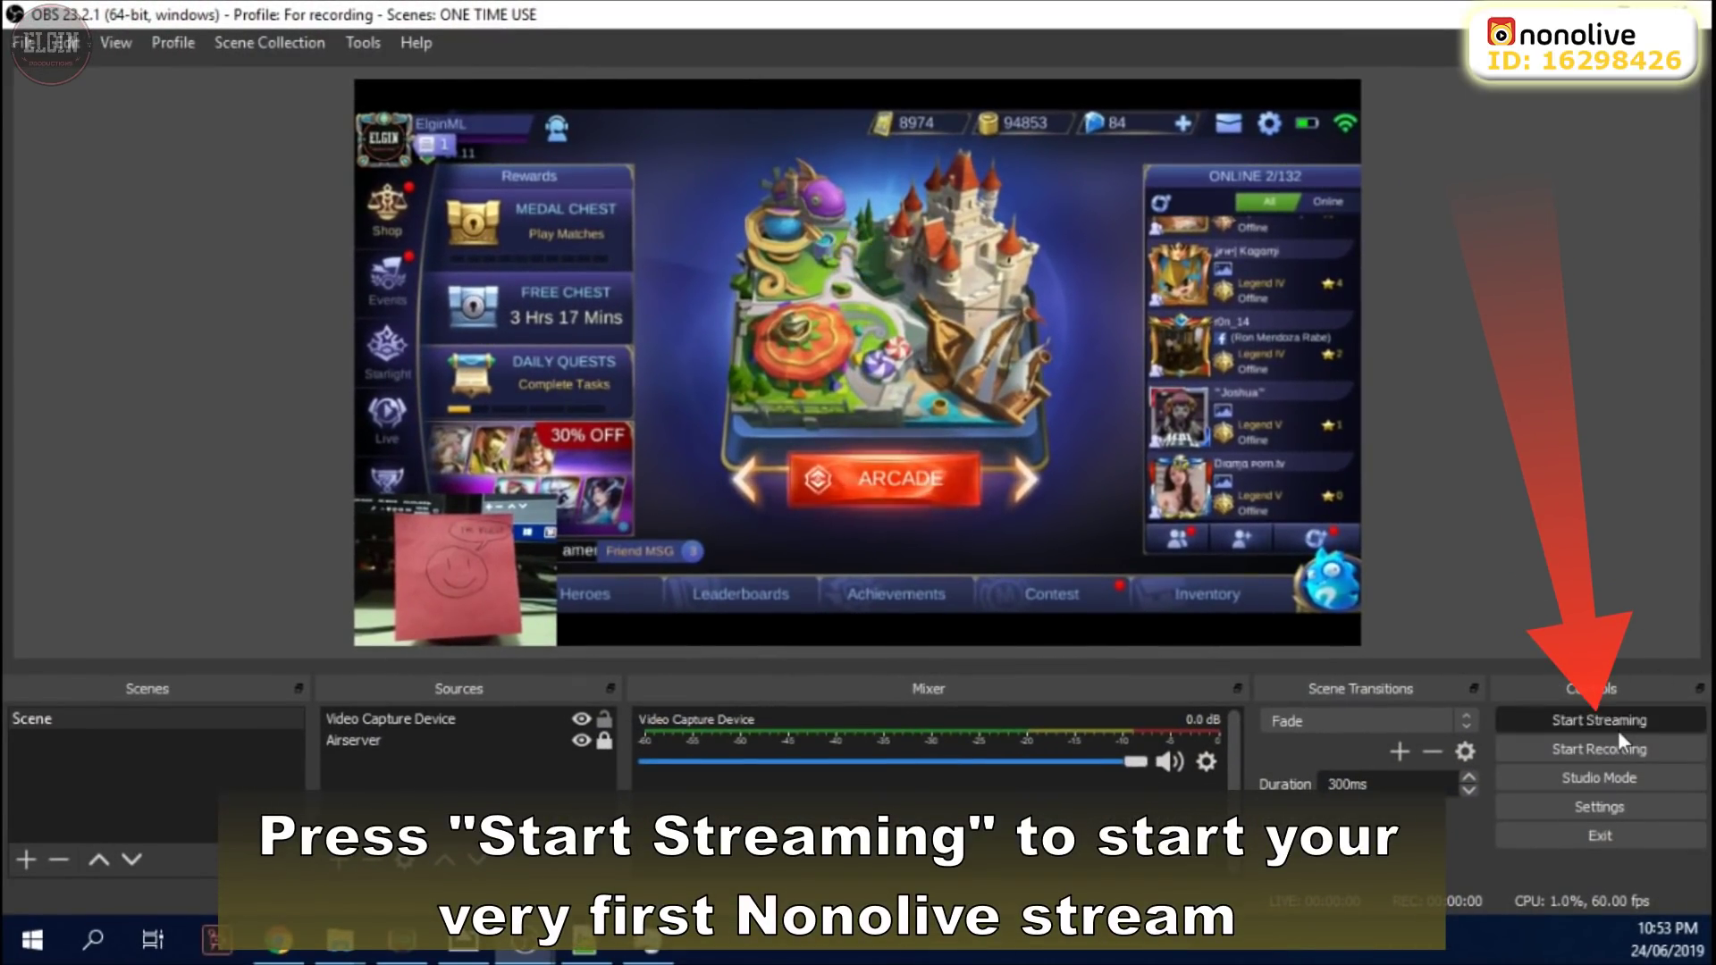